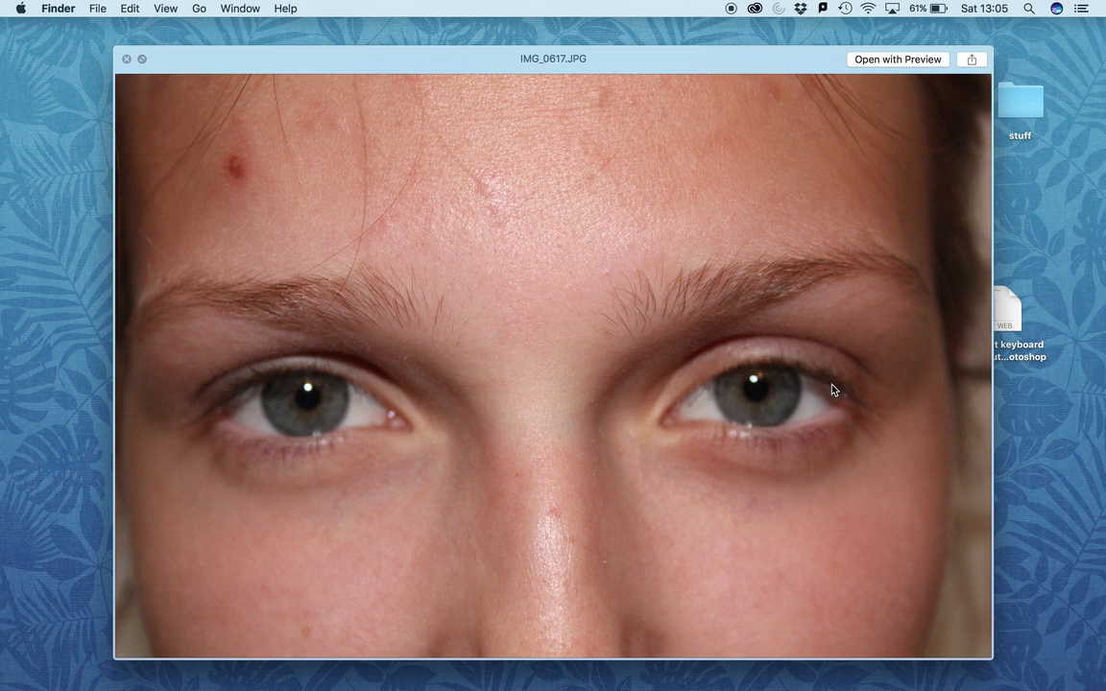
Close the IMG_0617.JPG preview and switch to Photoshop
{"action": "left_click", "coordinate": [126, 59]}
{"action": "left_click", "coordinate": [418, 290]}
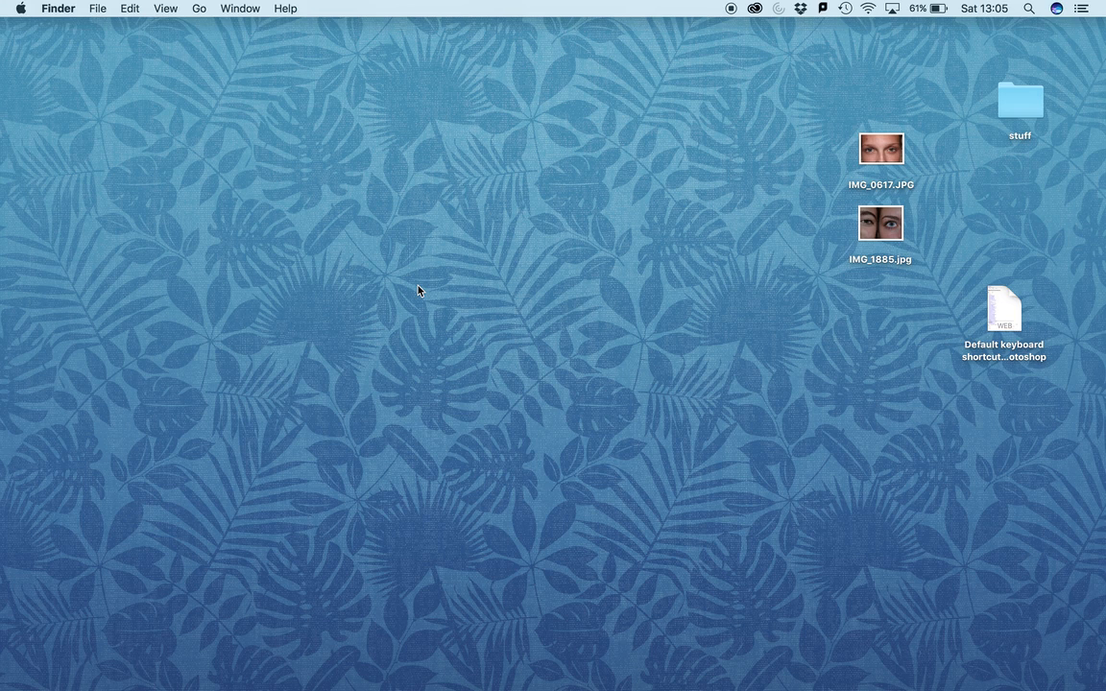
{"action": "mouse_move", "coordinate": [666, 663]}
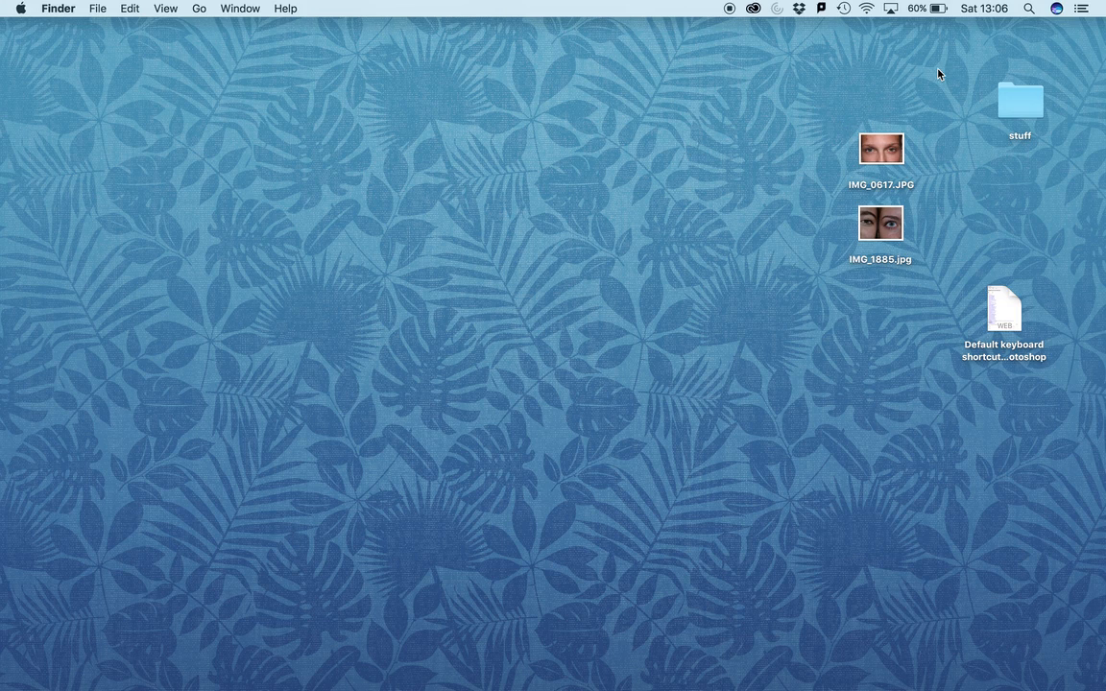
{"action": "left_click", "coordinate": [1057, 10]}
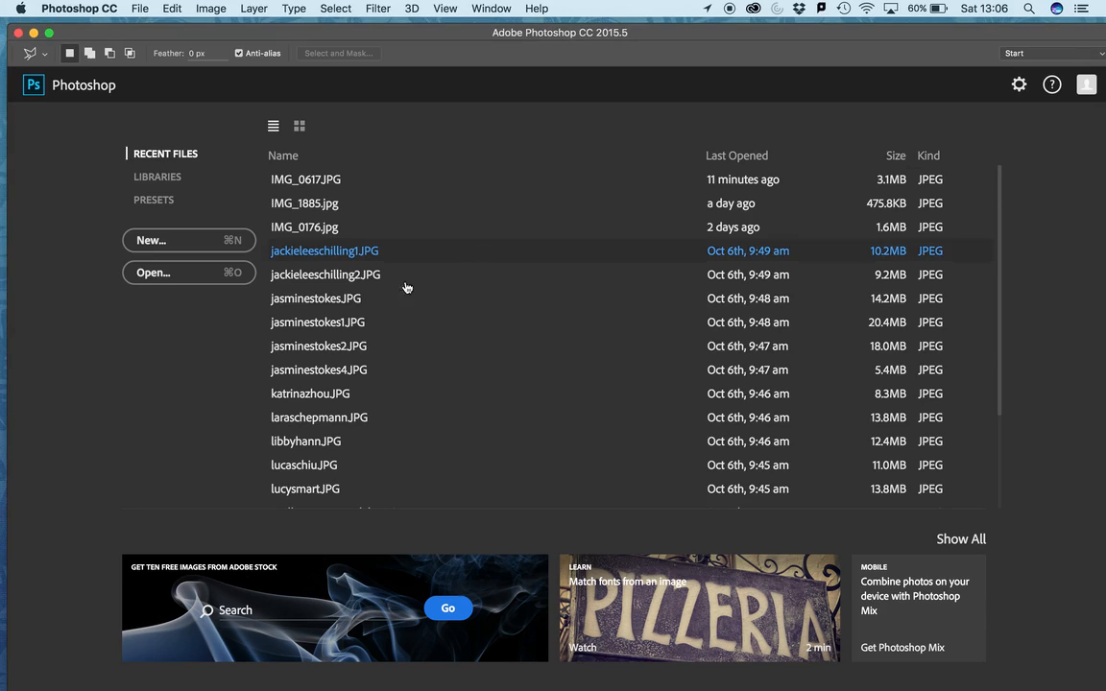
Open IMG_0617.JPG from the Desktop folder, then close it again and minimize the Photoshop window
{"action": "left_click", "coordinate": [219, 275]}
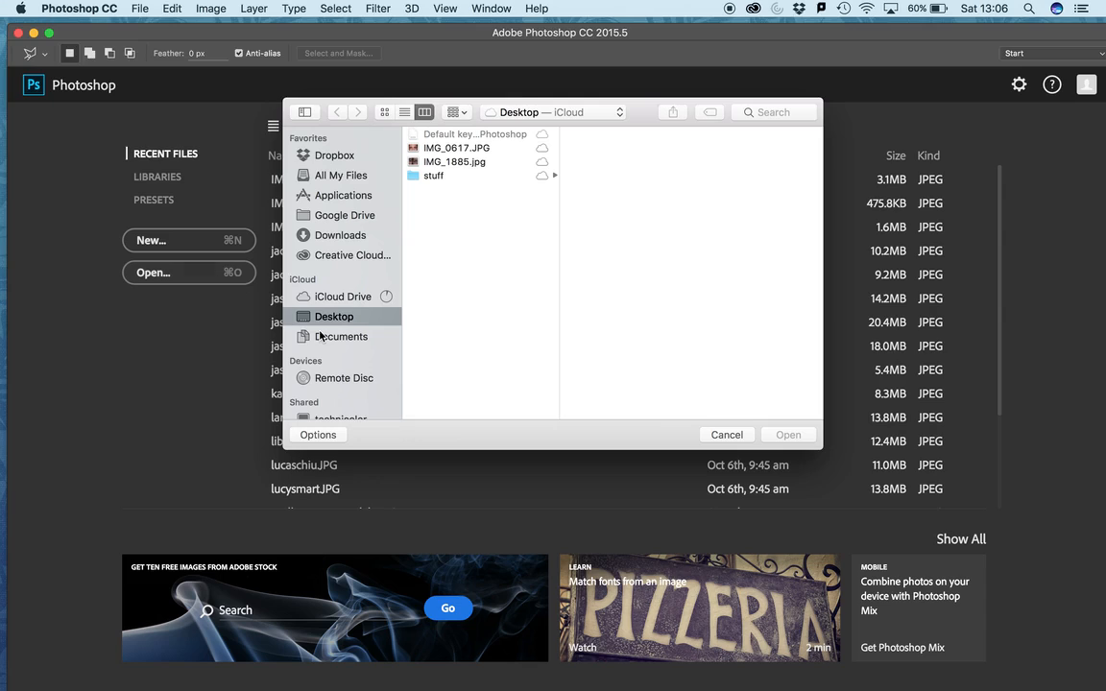
{"action": "left_click", "coordinate": [451, 147]}
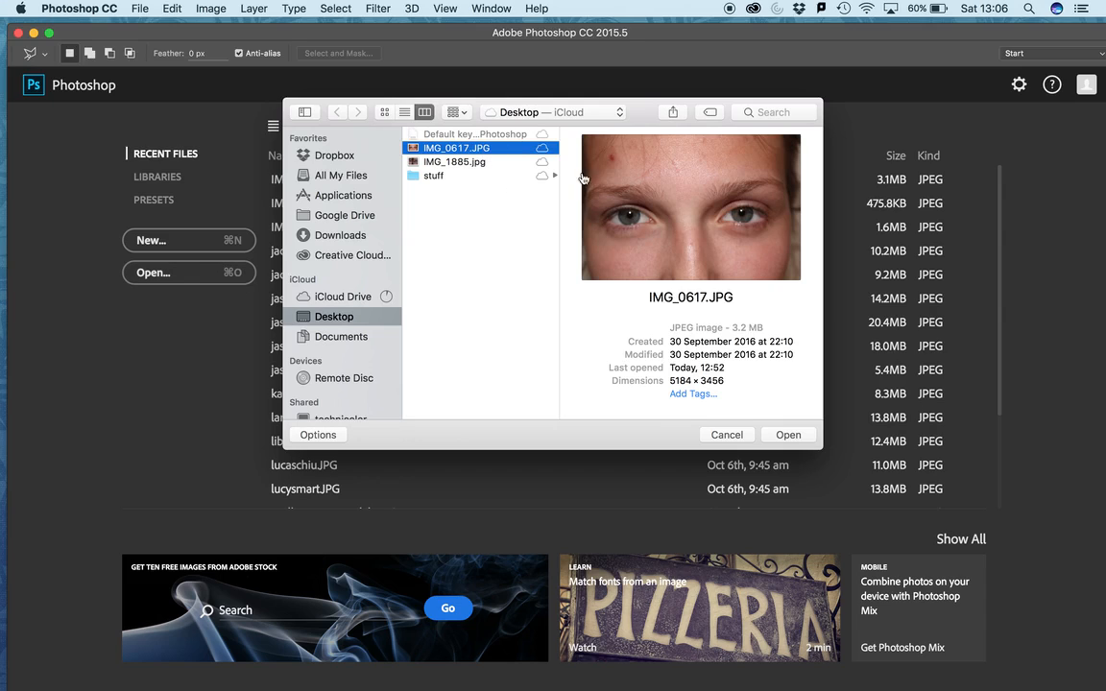
{"action": "left_click", "coordinate": [789, 436]}
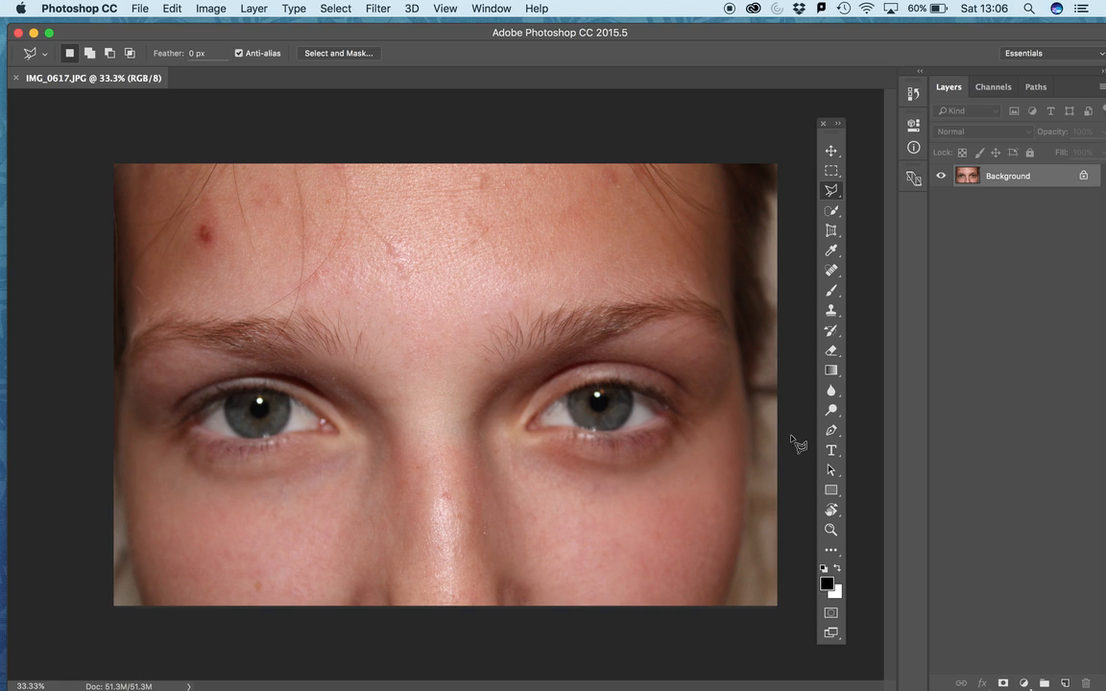
{"action": "key", "text": "super+w"}
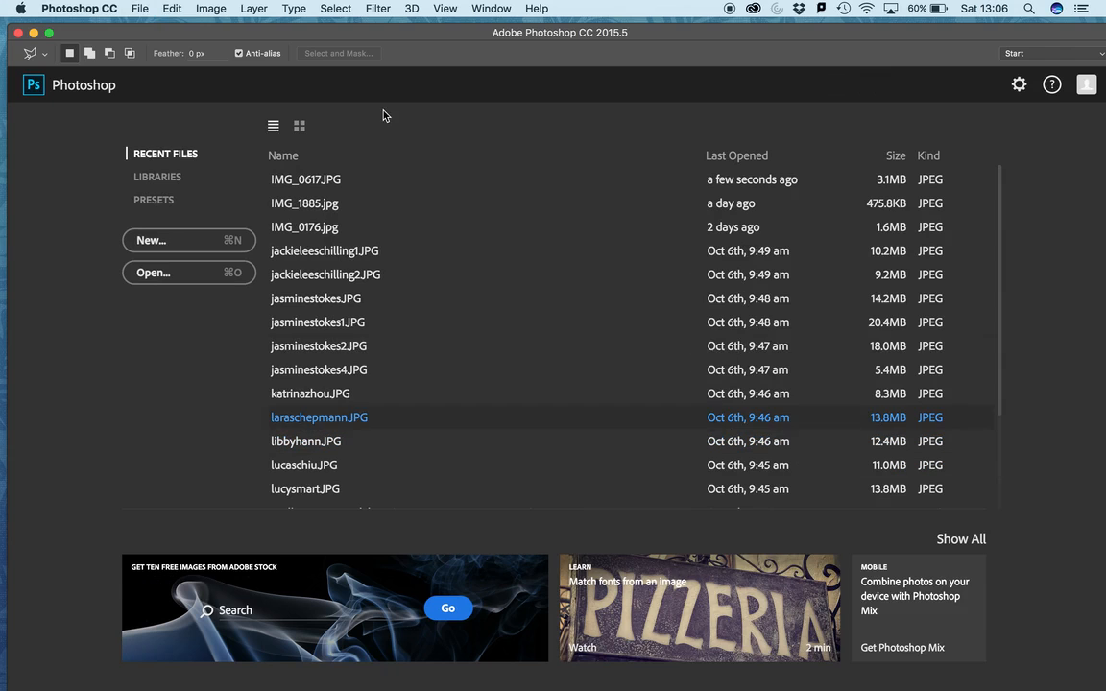
{"action": "left_click", "coordinate": [33, 32]}
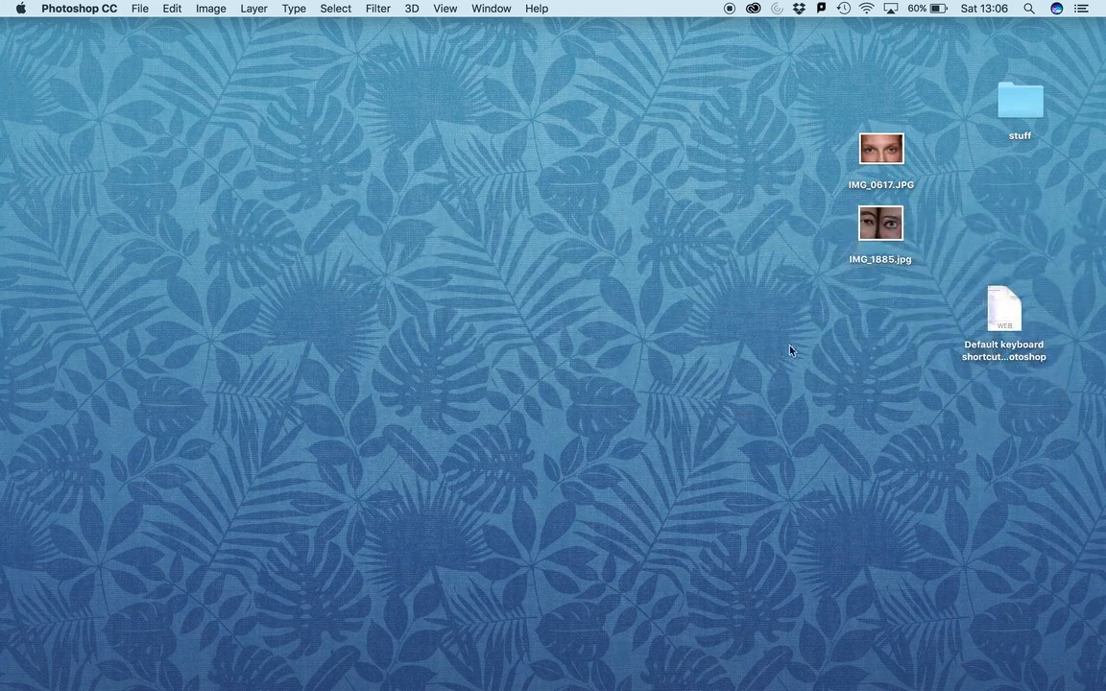
Open the desktop photo IMG_0617.JPG in Photoshop and move the floating Tools panel to the opposite side of the photo
{"action": "left_click", "coordinate": [875, 176]}
{"action": "left_click_drag", "start_coordinate": [874, 176], "coordinate": [888, 658]}
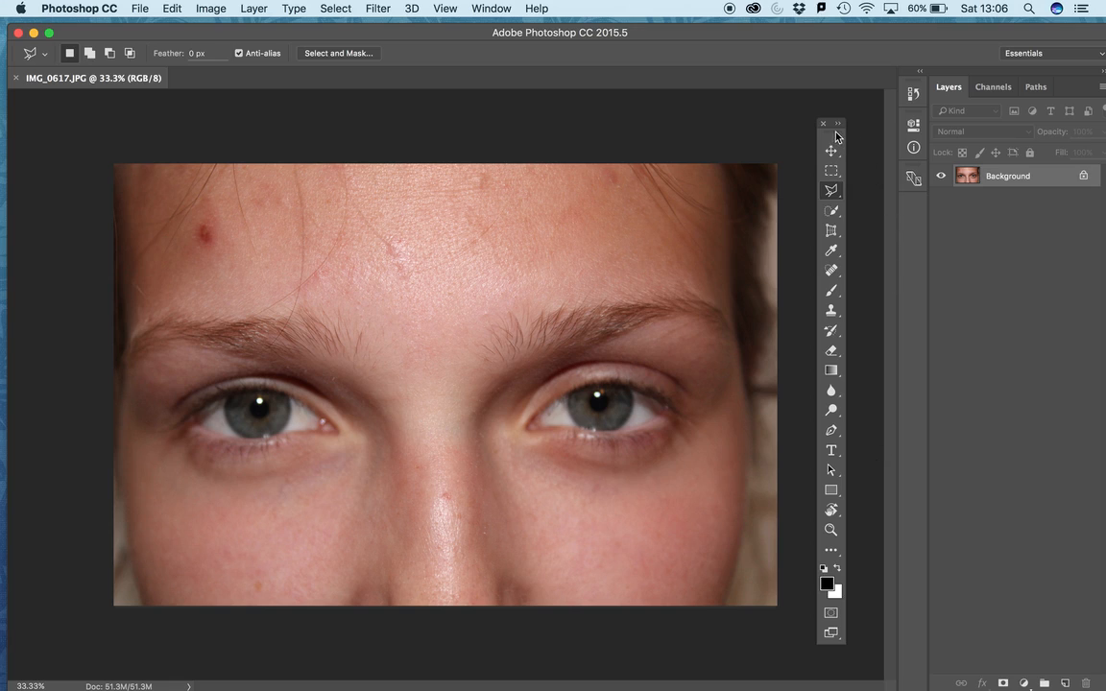
{"action": "left_click_drag", "start_coordinate": [836, 136], "coordinate": [39, 141]}
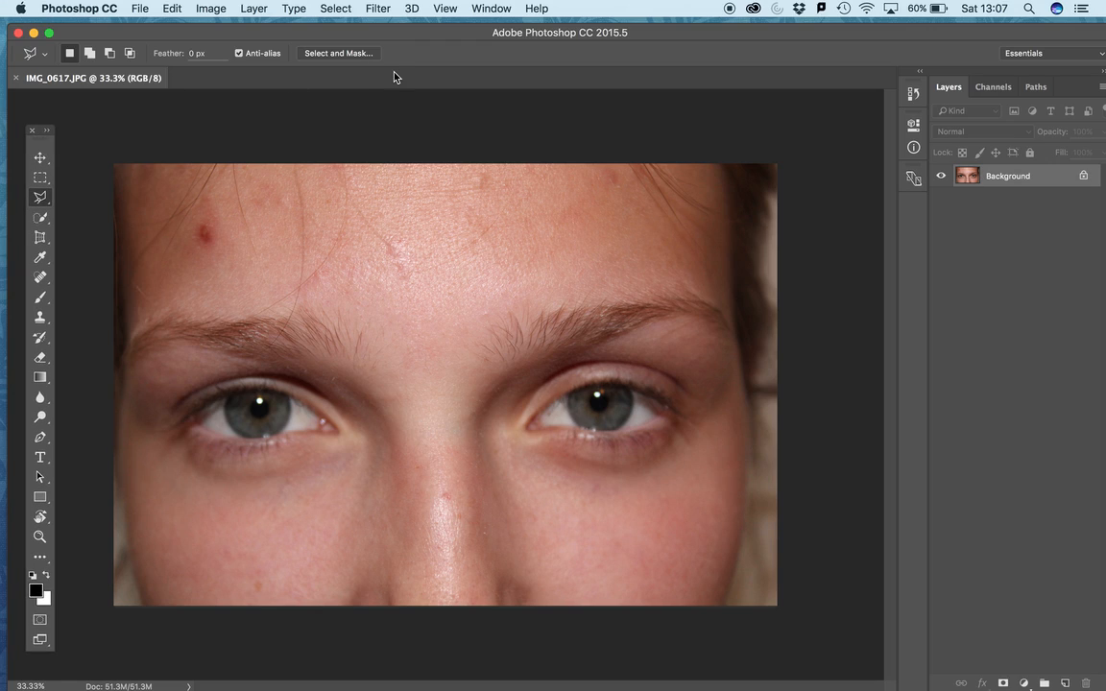
Hide the Tools panel and show it again
{"action": "left_click", "coordinate": [489, 12]}
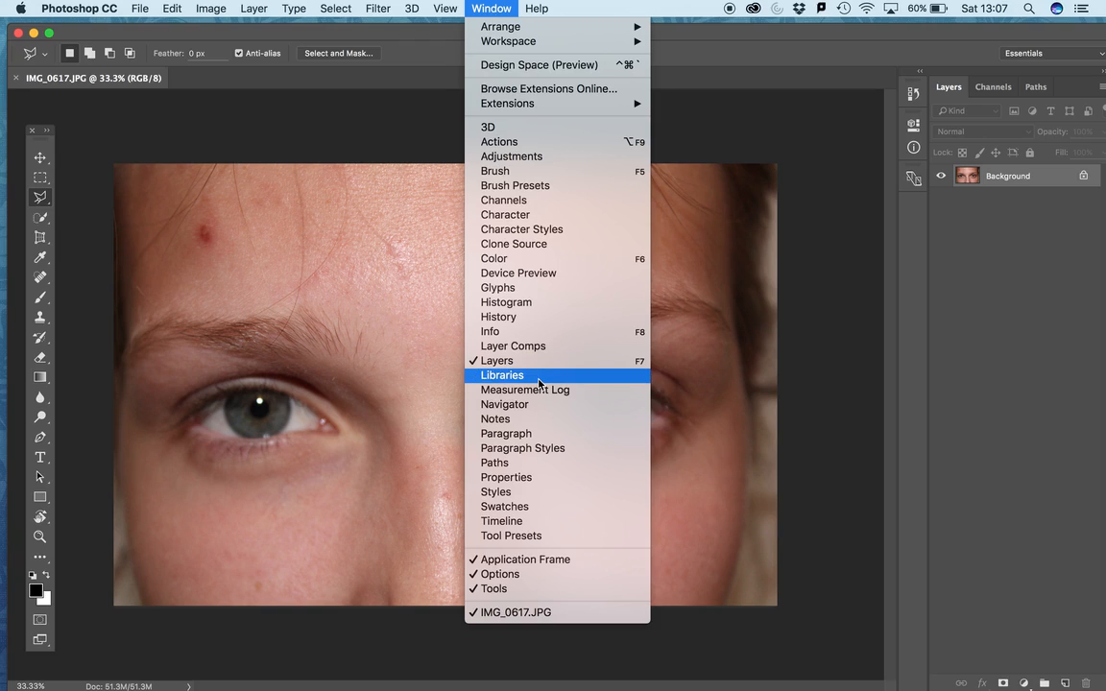
{"action": "left_click", "coordinate": [543, 596]}
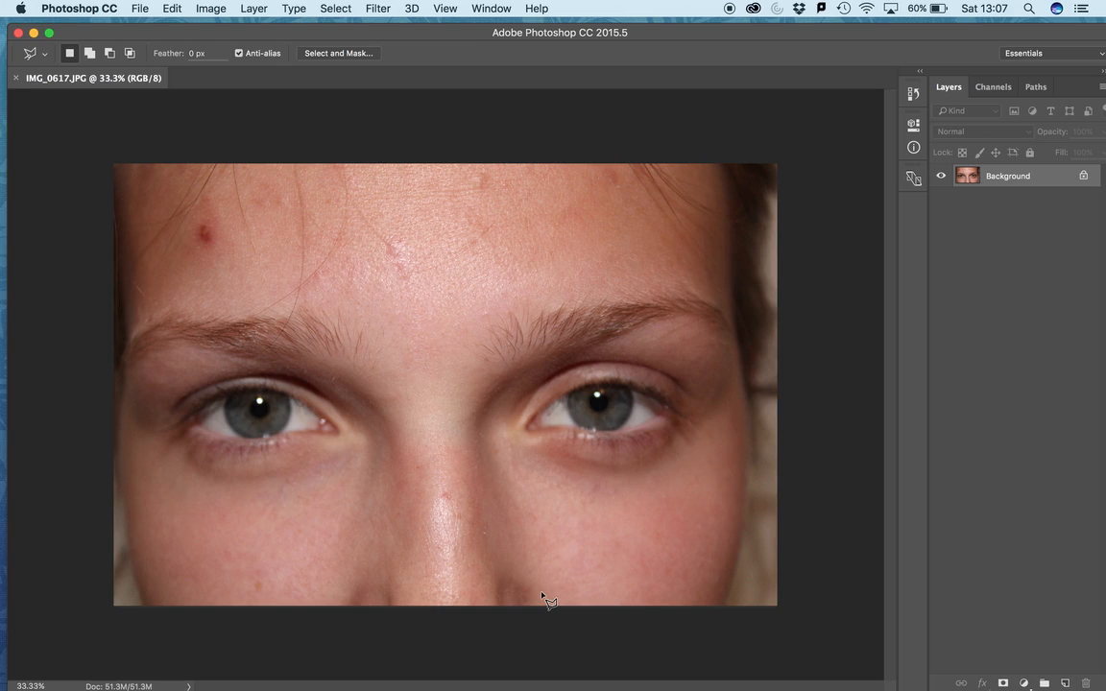
{"action": "left_click", "coordinate": [488, 9]}
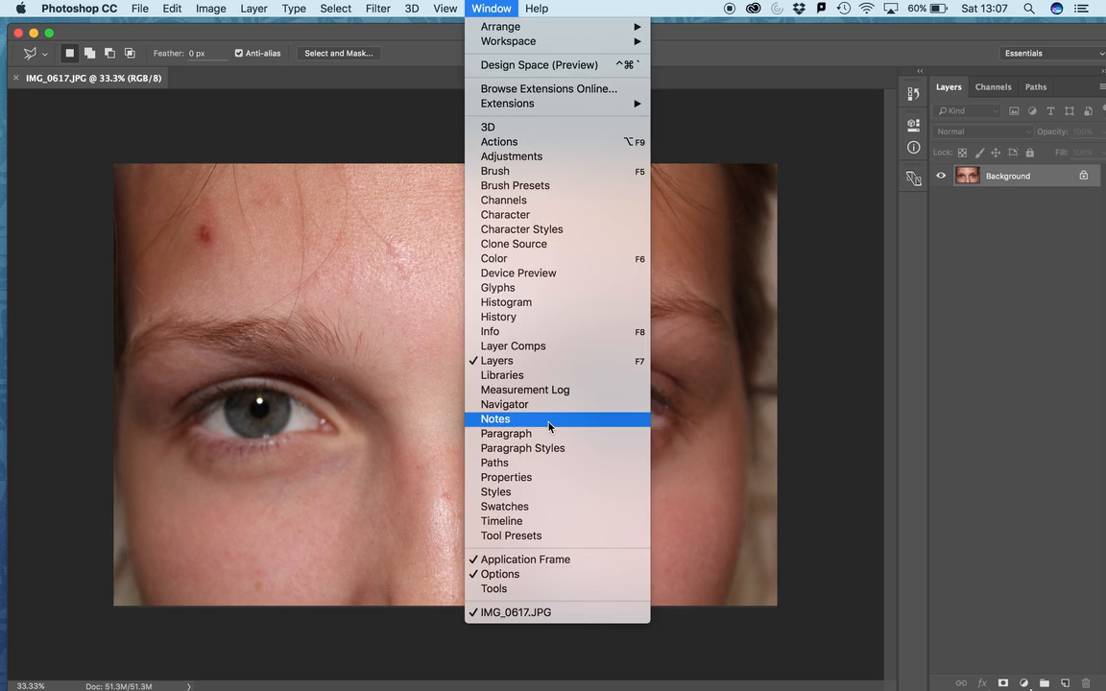
{"action": "left_click", "coordinate": [531, 588]}
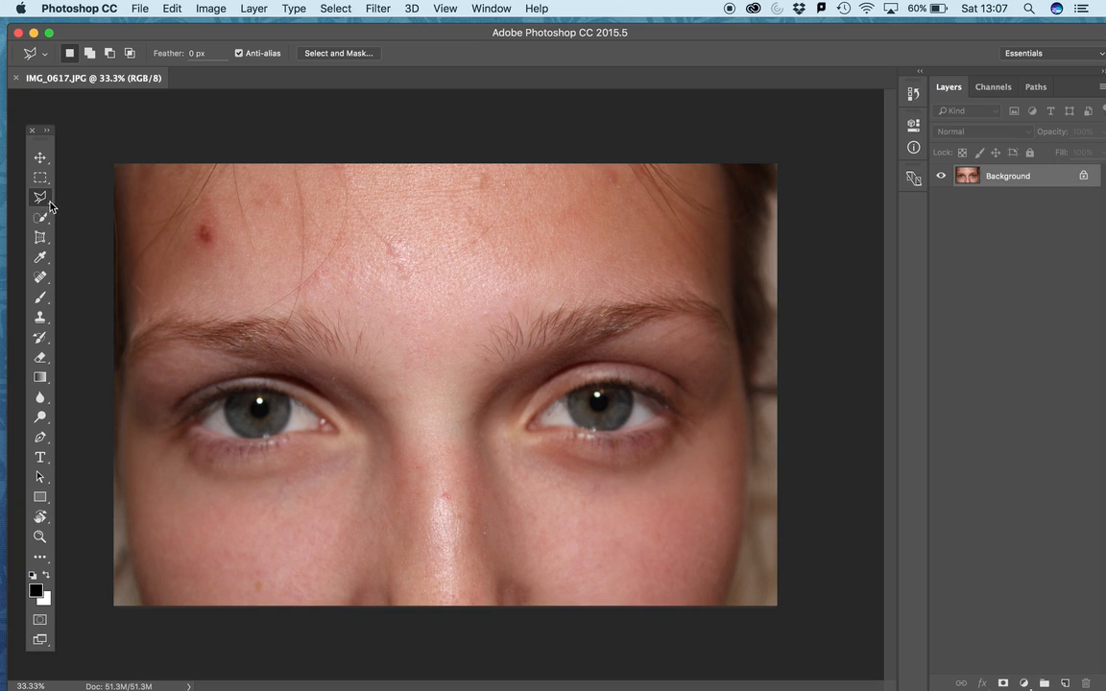
Try the two-column Tools panel layout, return it to a single column and place the panel closer to the document tab
{"action": "left_click", "coordinate": [43, 133]}
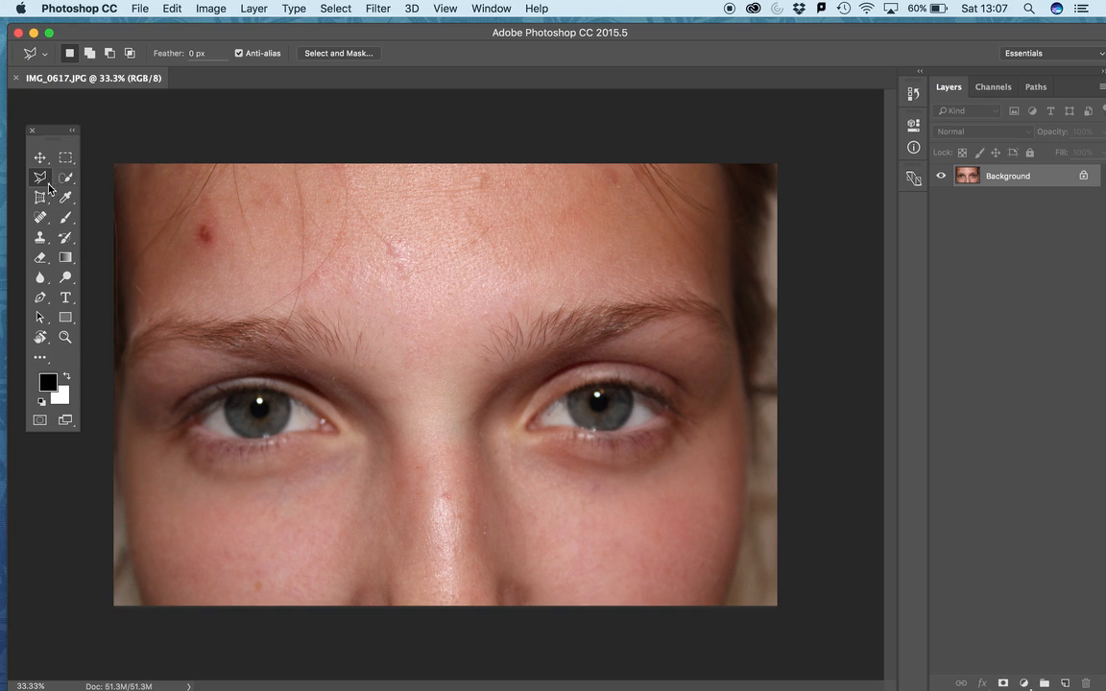
{"action": "left_click", "coordinate": [71, 130]}
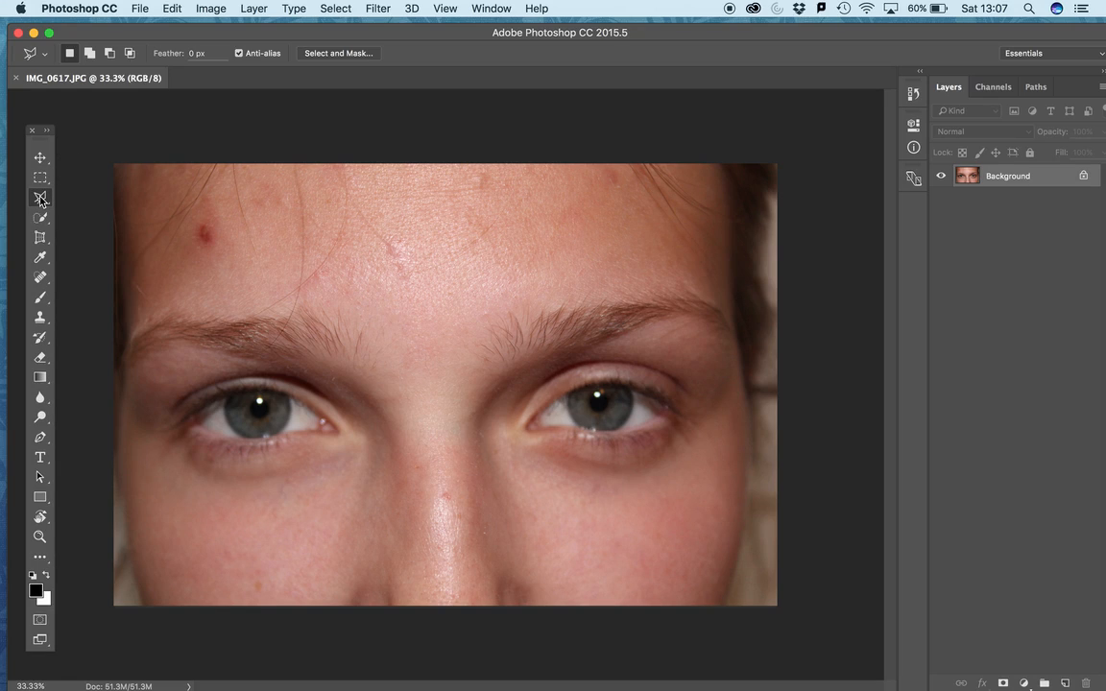
{"action": "left_click", "coordinate": [40, 200]}
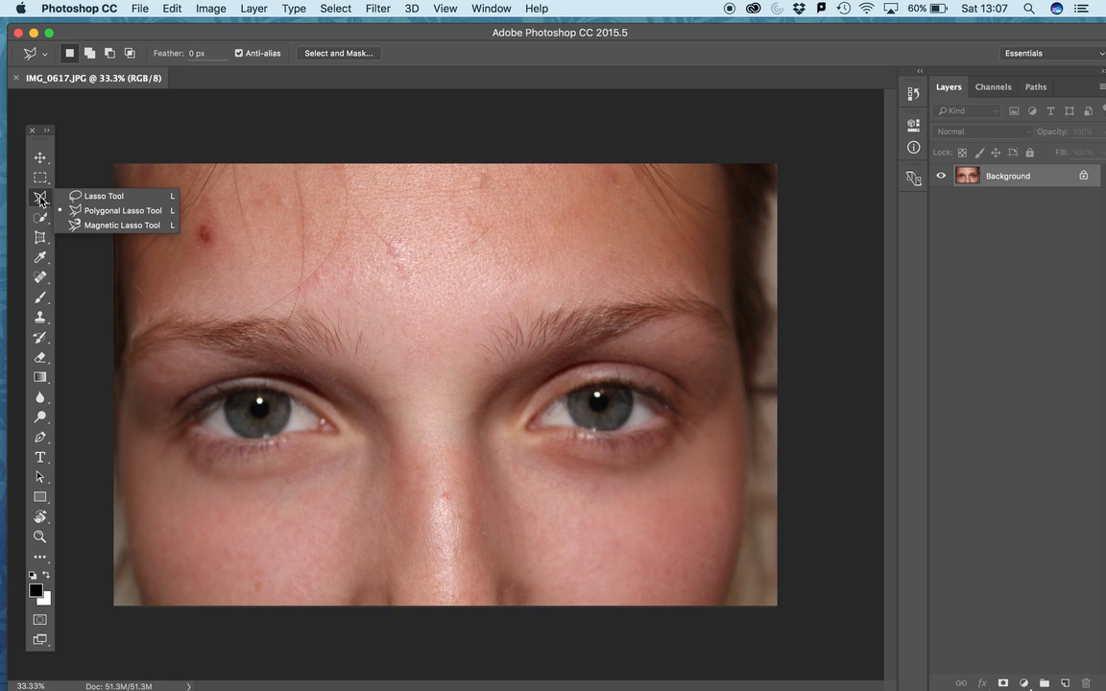
{"action": "left_click", "coordinate": [40, 200]}
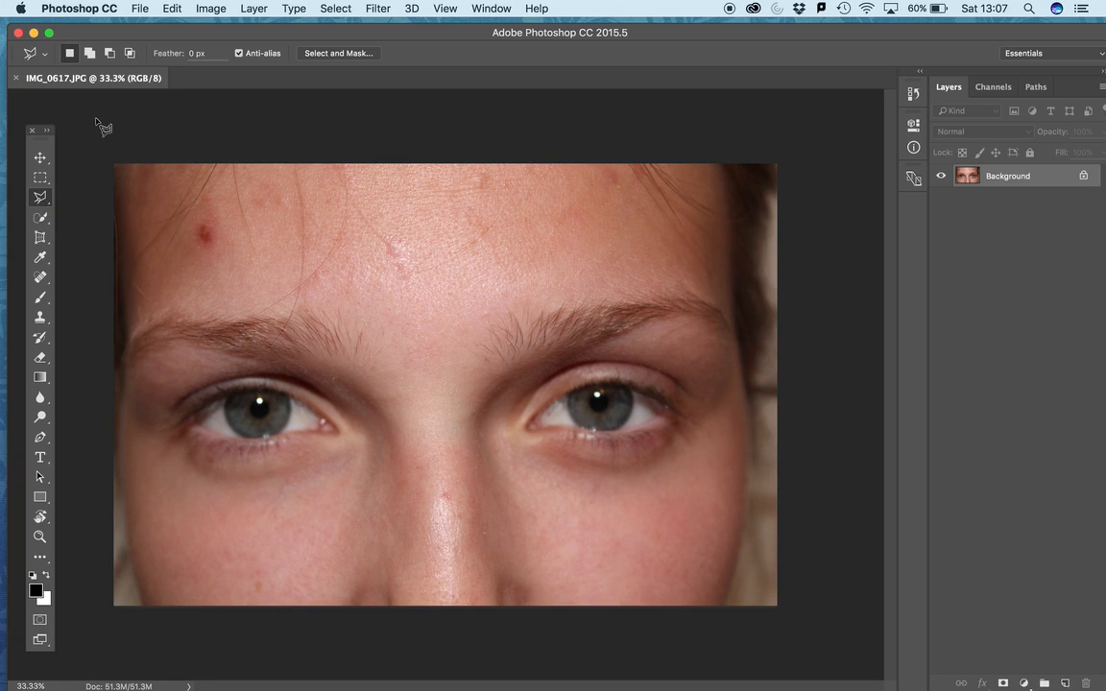
{"action": "left_click", "coordinate": [45, 129]}
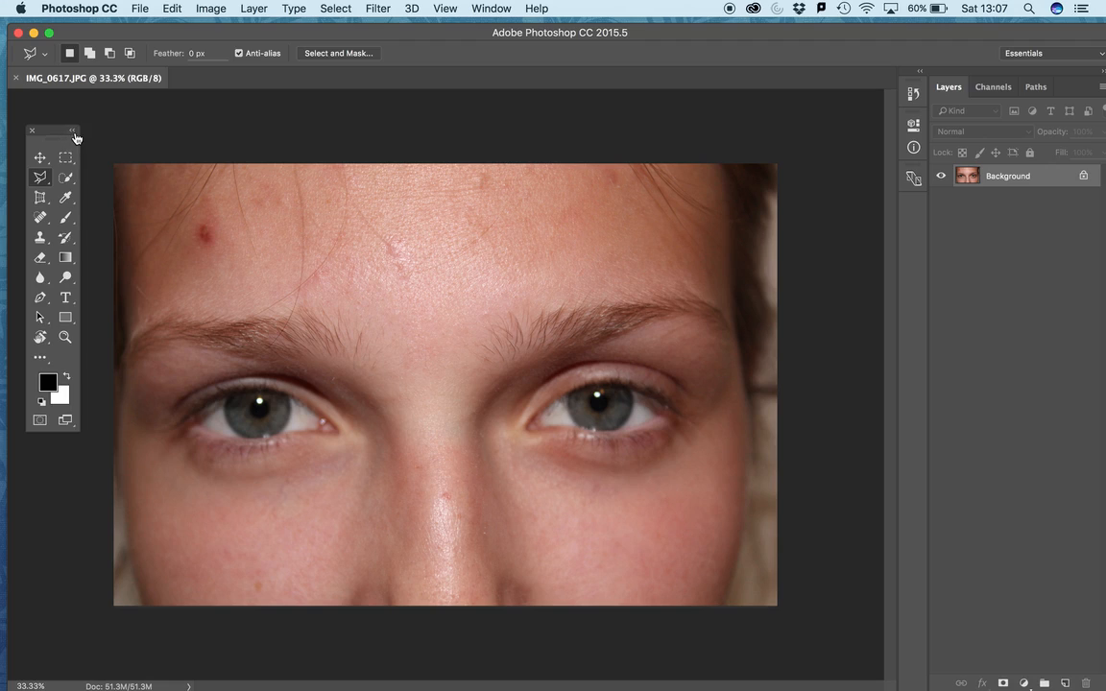
{"action": "left_click", "coordinate": [72, 131]}
{"action": "left_click_drag", "start_coordinate": [42, 135], "coordinate": [36, 105]}
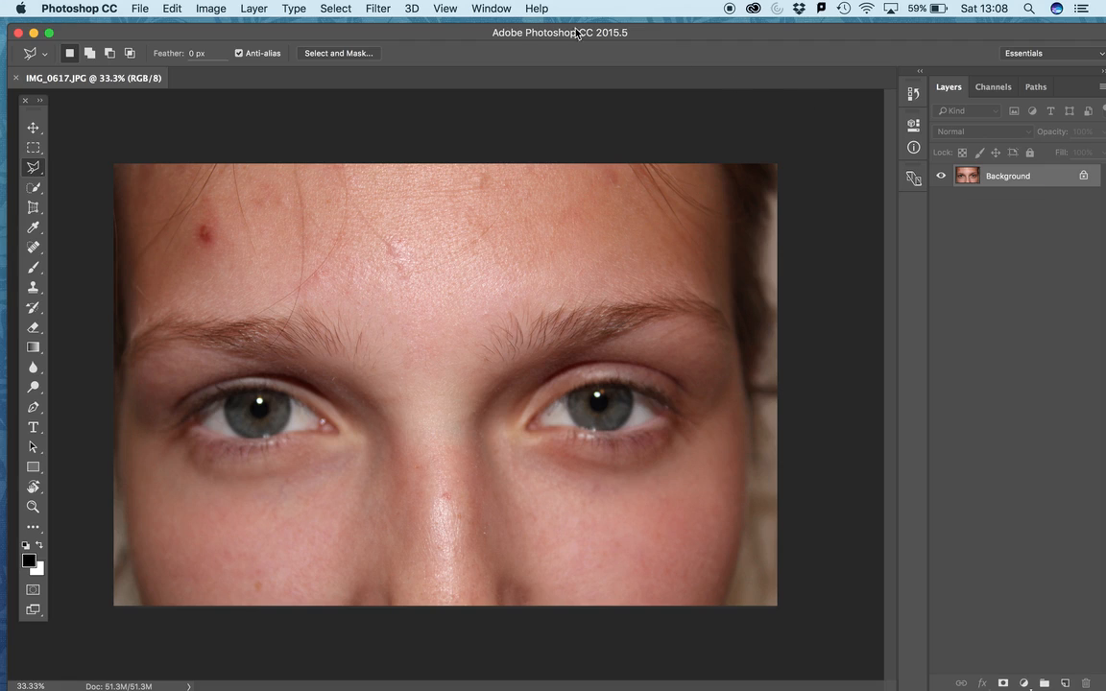
Duplicate the Background layer and then duplicate that copy once more
{"action": "left_click", "coordinate": [254, 9]}
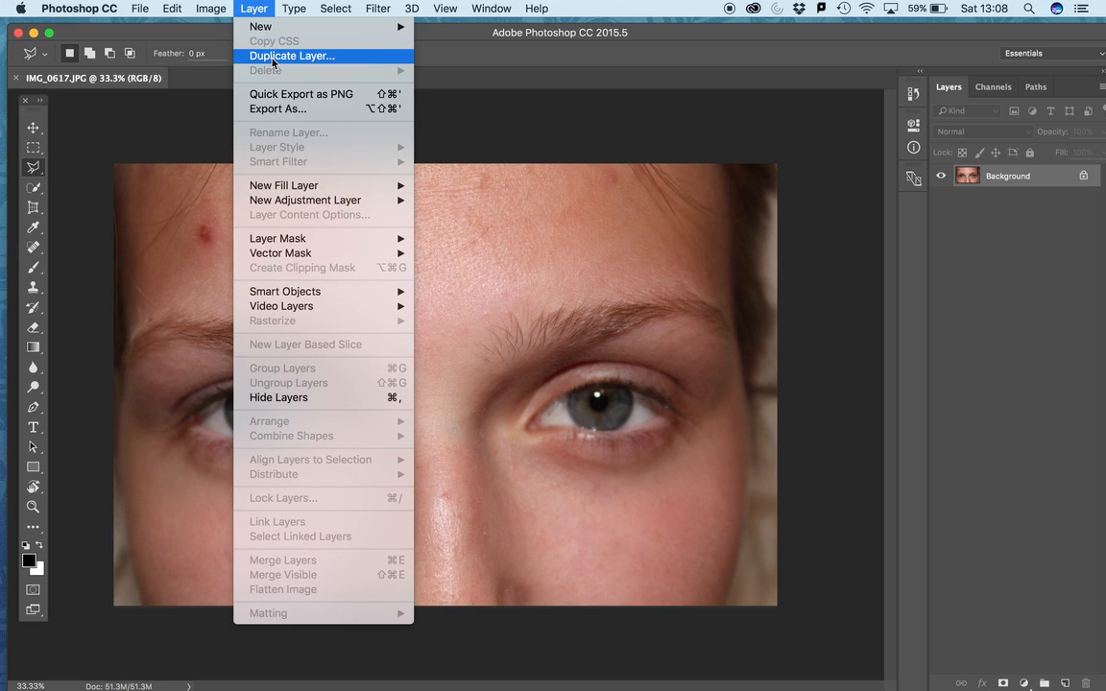
{"action": "left_click", "coordinate": [566, 144]}
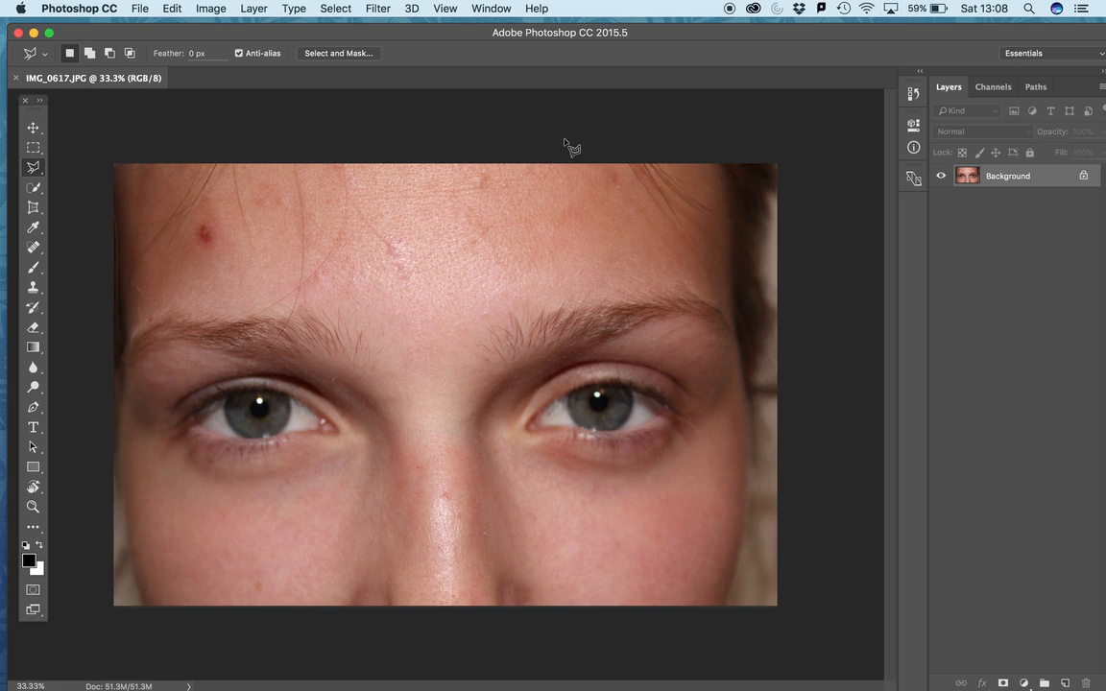
{"action": "key", "text": "super+j"}
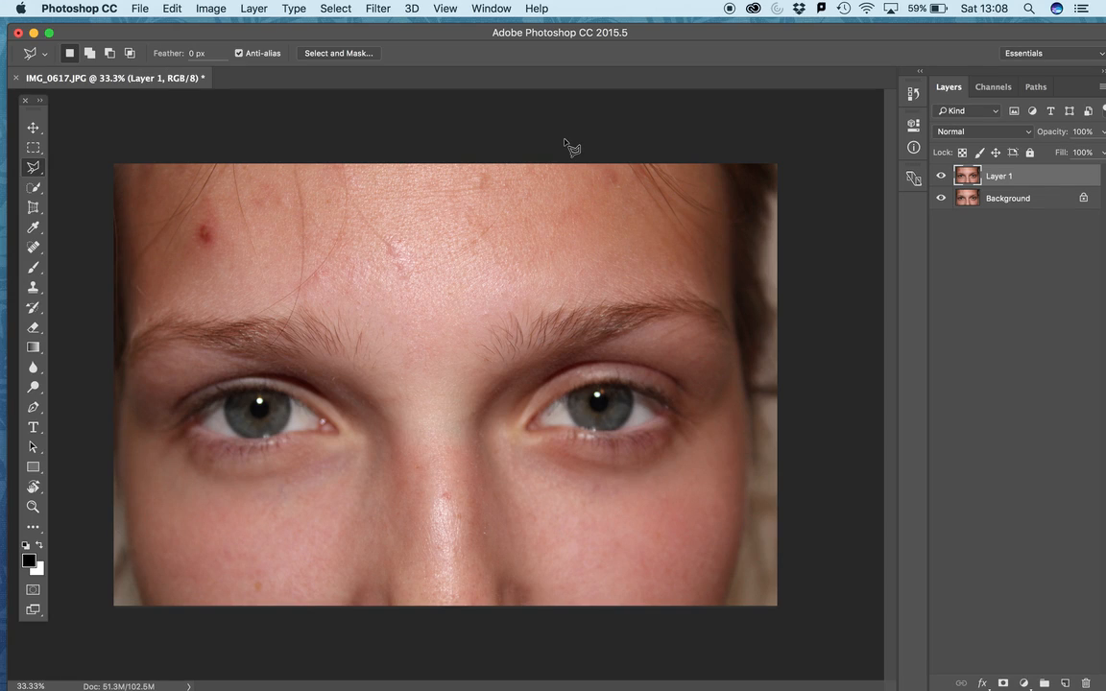
{"action": "key", "text": "super+j"}
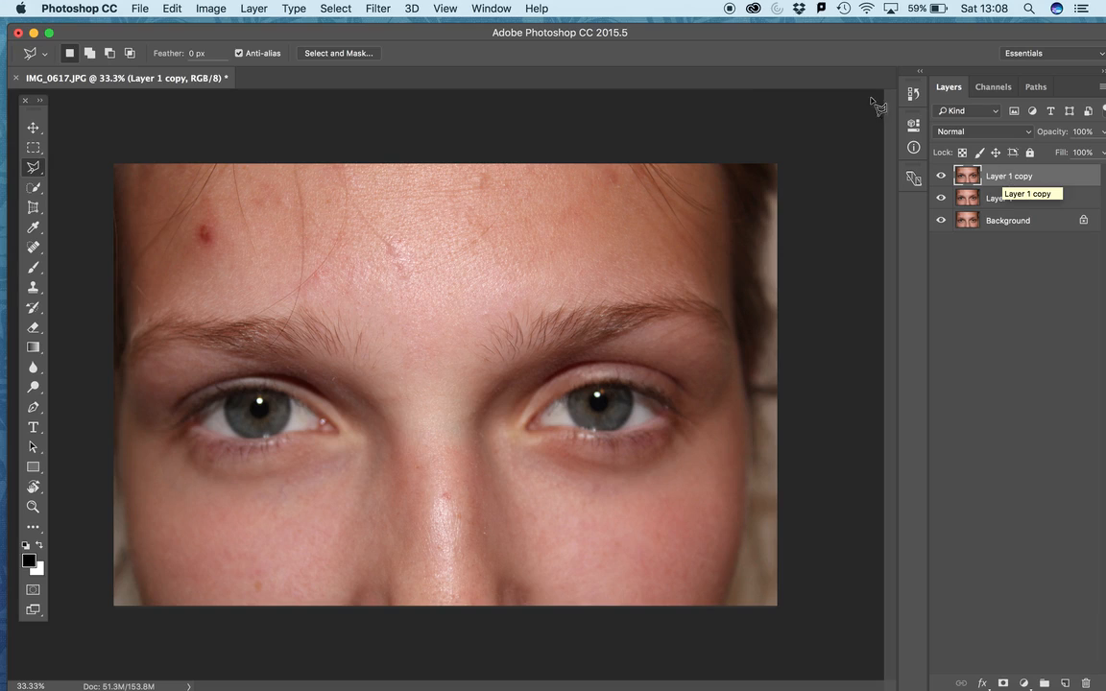
{"action": "left_click", "coordinate": [213, 10]}
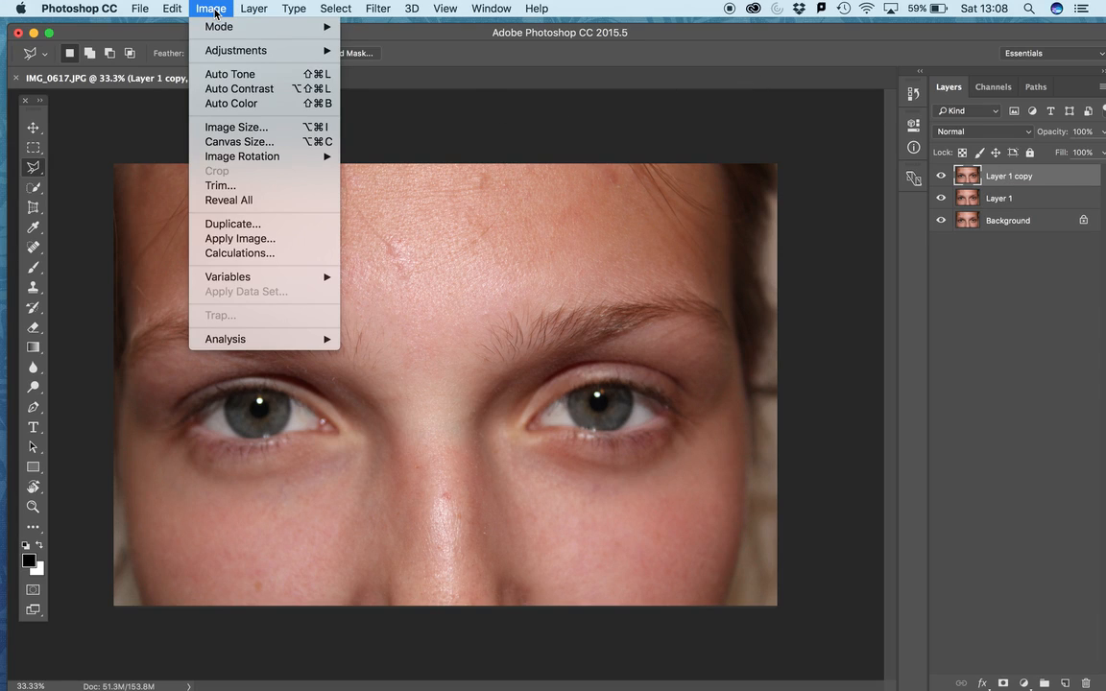
{"action": "mouse_move", "coordinate": [233, 60]}
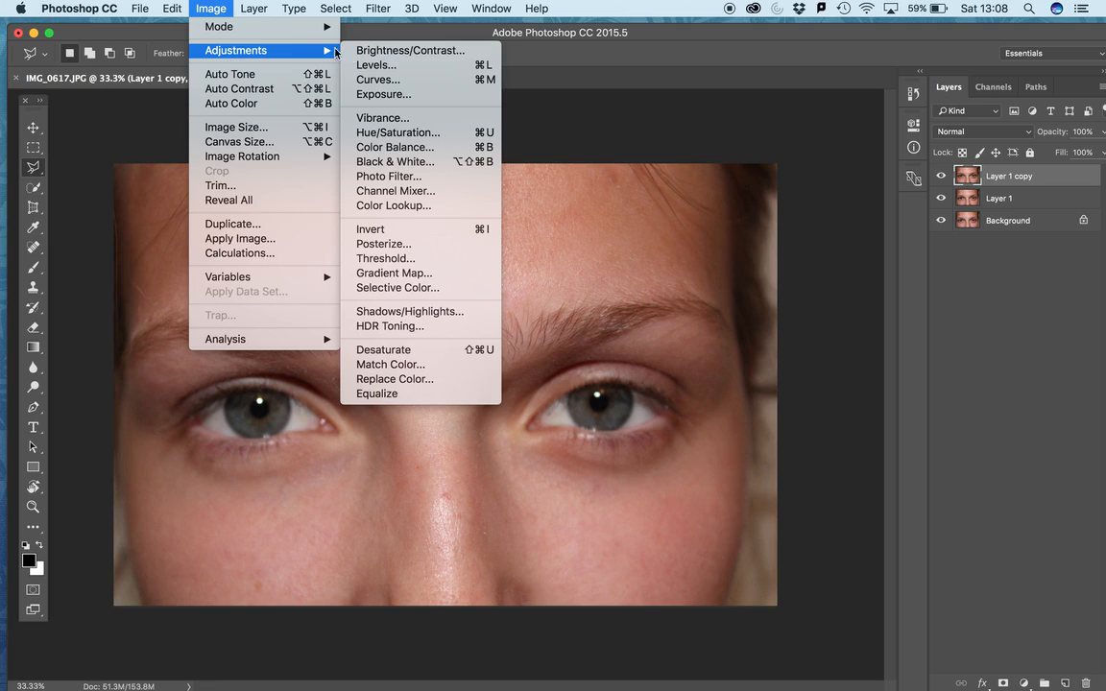
{"action": "left_click", "coordinate": [422, 162]}
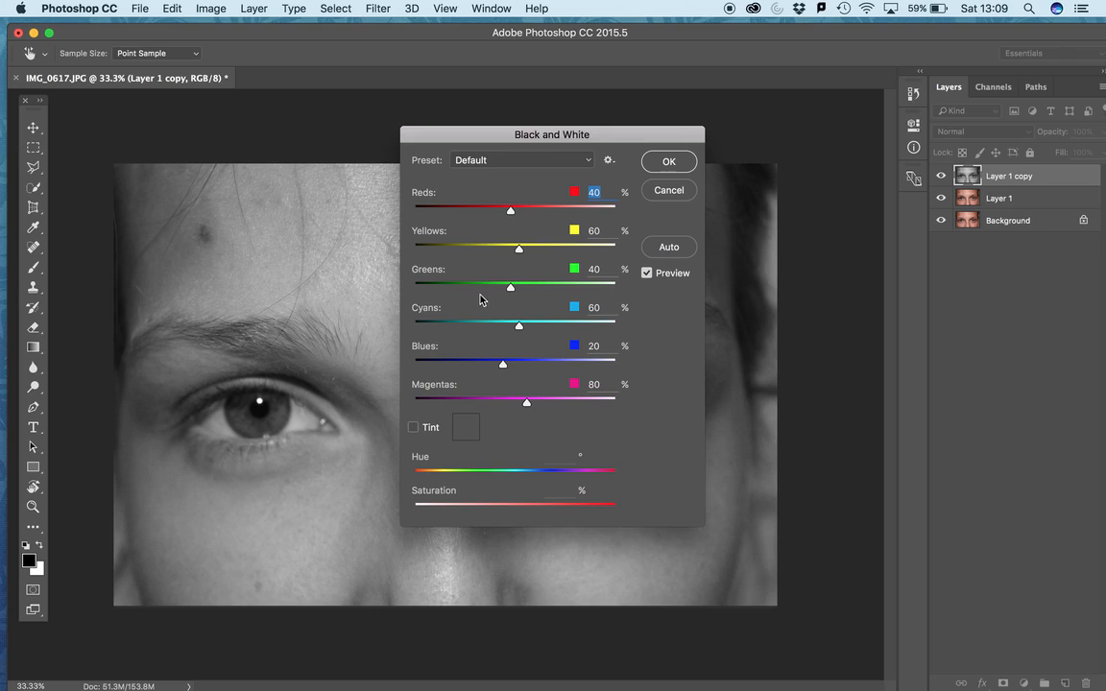
{"action": "left_click_drag", "start_coordinate": [511, 216], "coordinate": [501, 216]}
{"action": "left_click", "coordinate": [660, 192]}
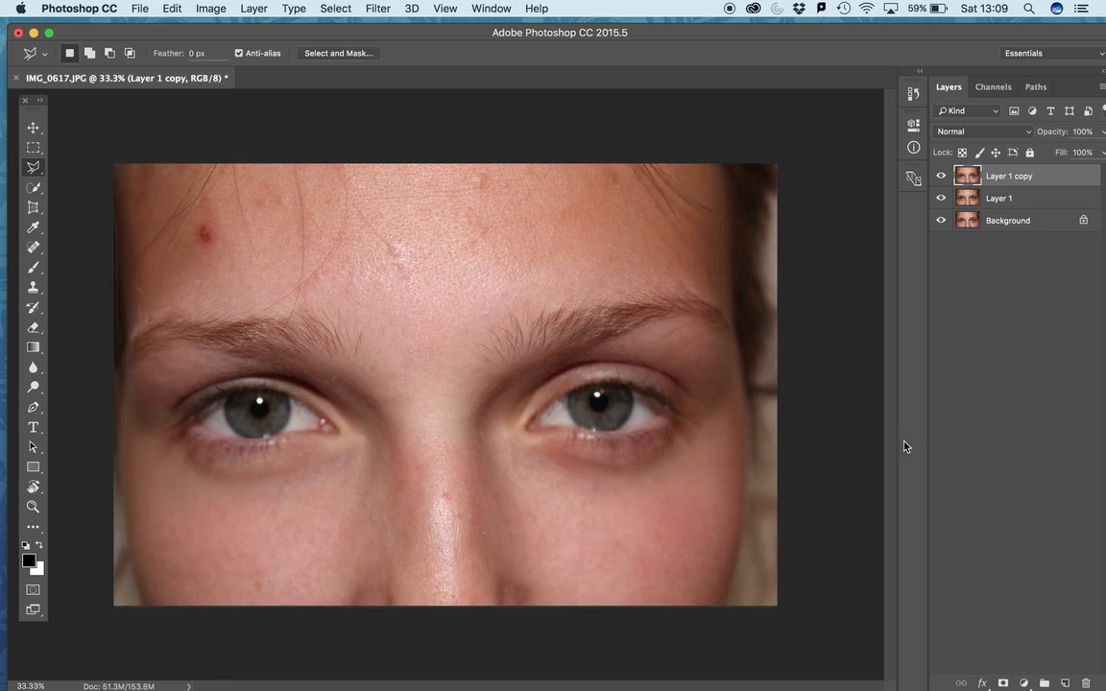
Add a Black & White adjustment layer above the copies with Reds at -93 and Yellows at -63
{"action": "left_click", "coordinate": [1025, 684]}
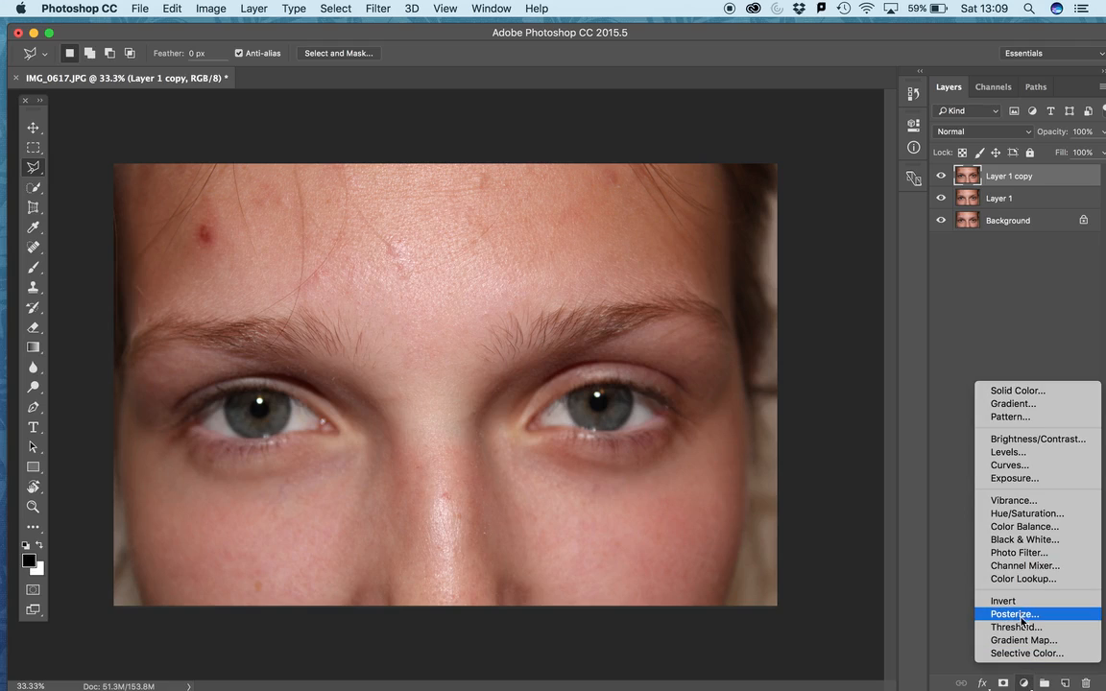
{"action": "left_click", "coordinate": [1020, 541]}
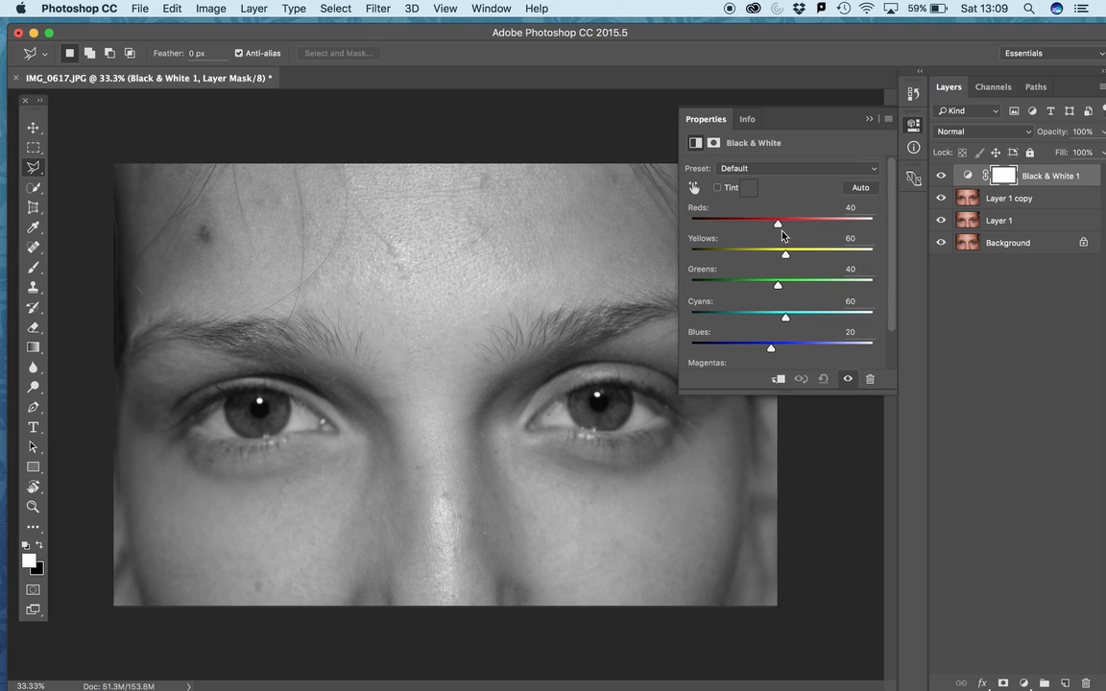
{"action": "left_click_drag", "start_coordinate": [778, 224], "coordinate": [729, 224]}
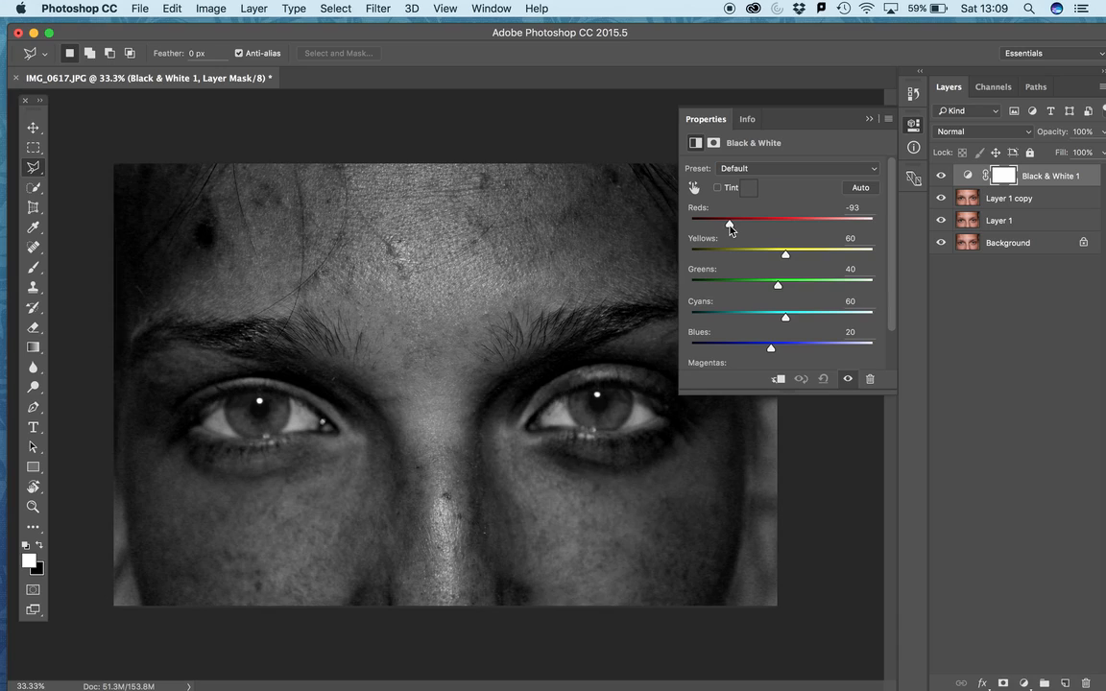
{"action": "left_click_drag", "start_coordinate": [786, 253], "coordinate": [742, 262]}
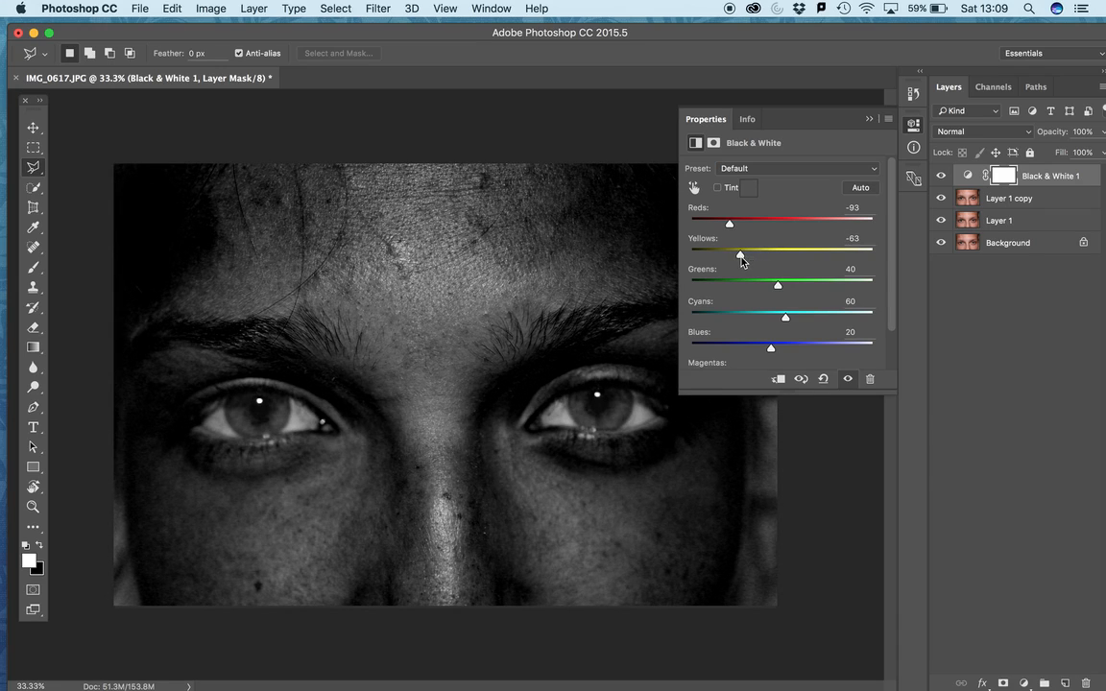
{"action": "left_click", "coordinate": [869, 119]}
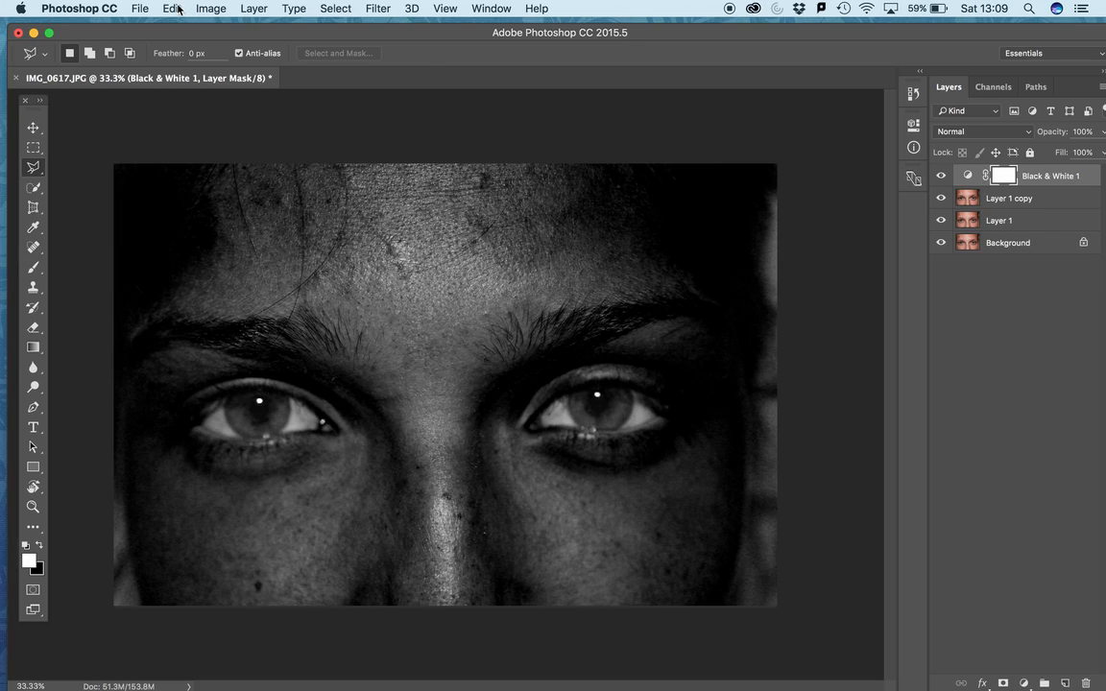
{"action": "left_click", "coordinate": [219, 8]}
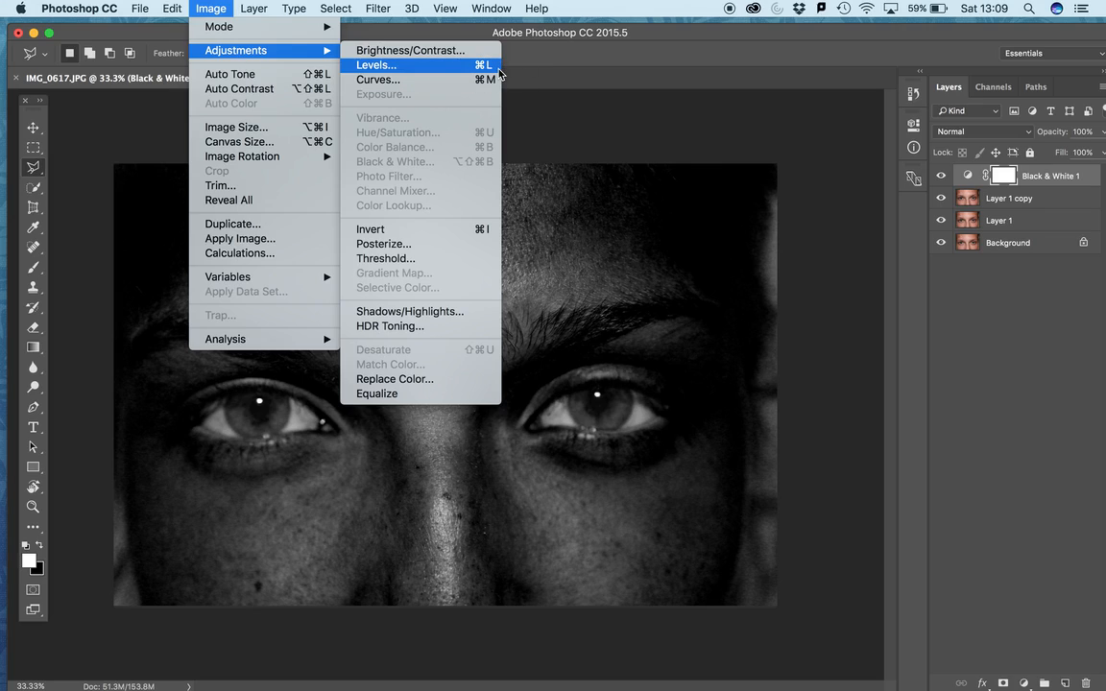
{"action": "left_click", "coordinate": [1016, 391]}
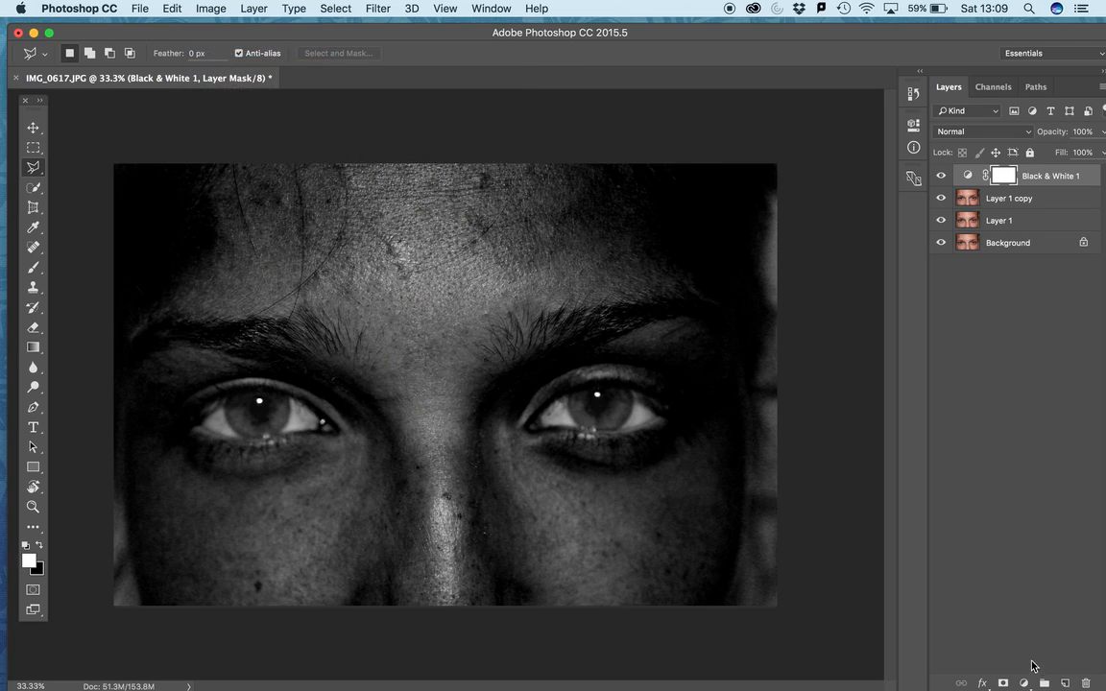
Add a Levels adjustment layer on top with the white input at 95 and the midtones at 1.23
{"action": "left_click", "coordinate": [1025, 684]}
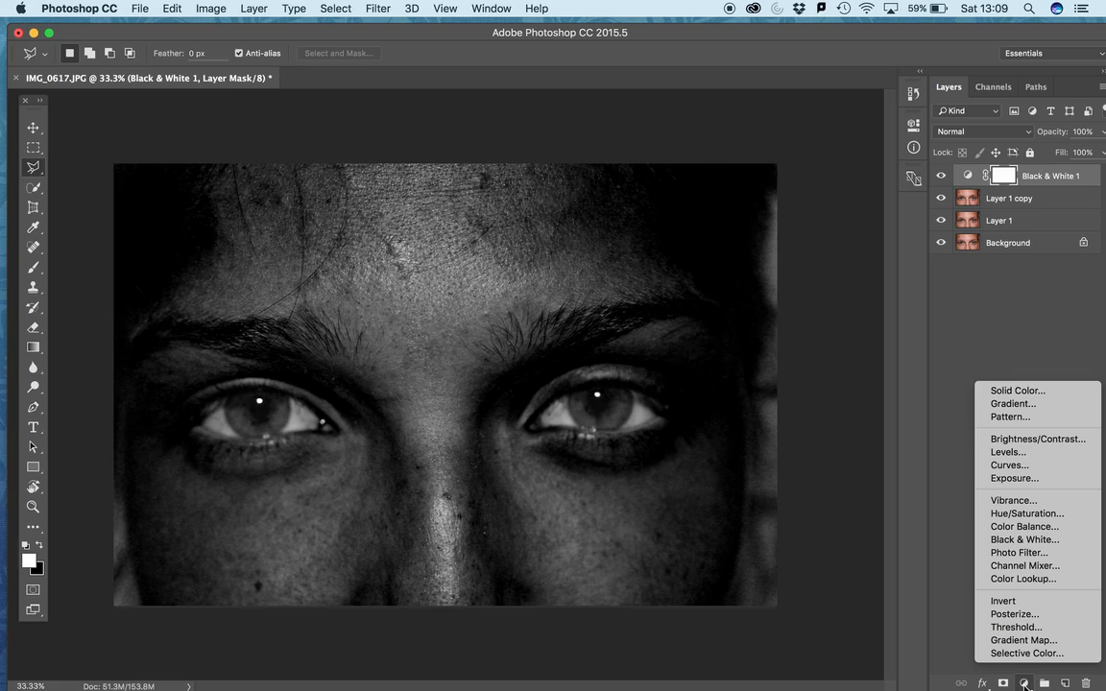
{"action": "left_click", "coordinate": [1024, 453]}
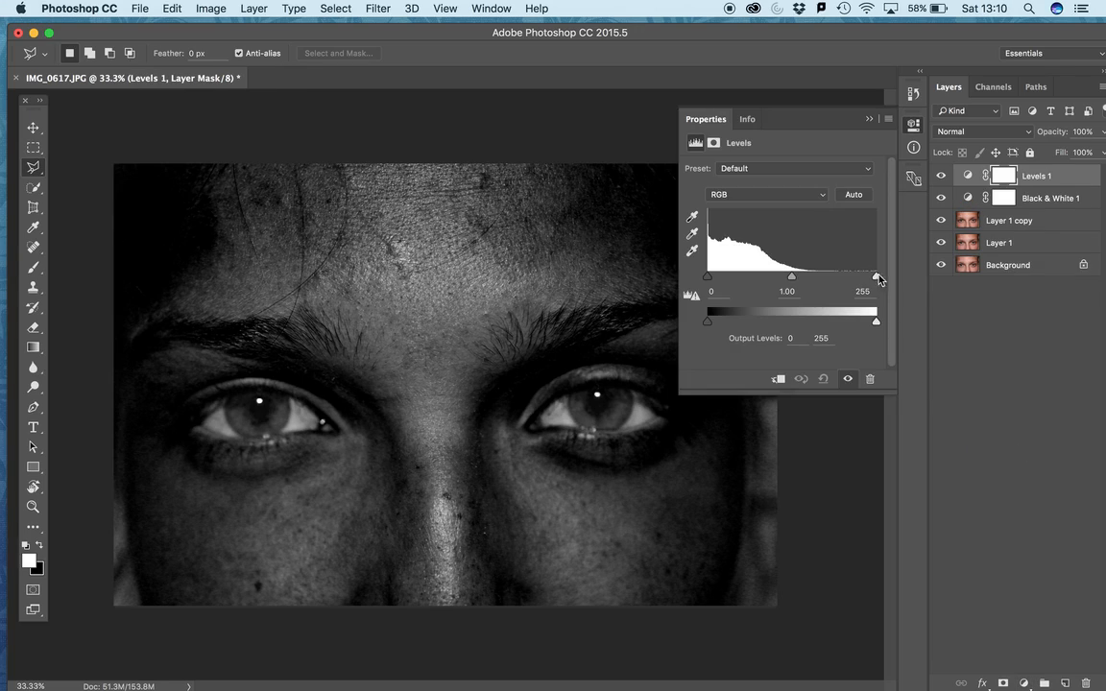
{"action": "left_click_drag", "start_coordinate": [876, 280], "coordinate": [735, 282]}
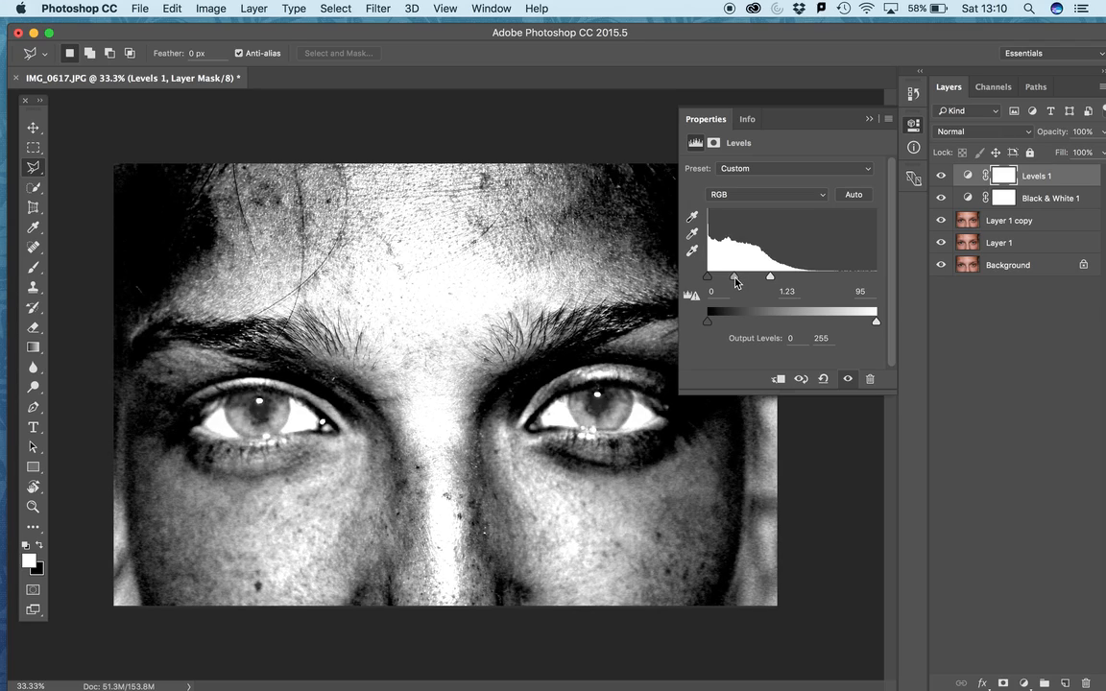
{"action": "left_click", "coordinate": [869, 118]}
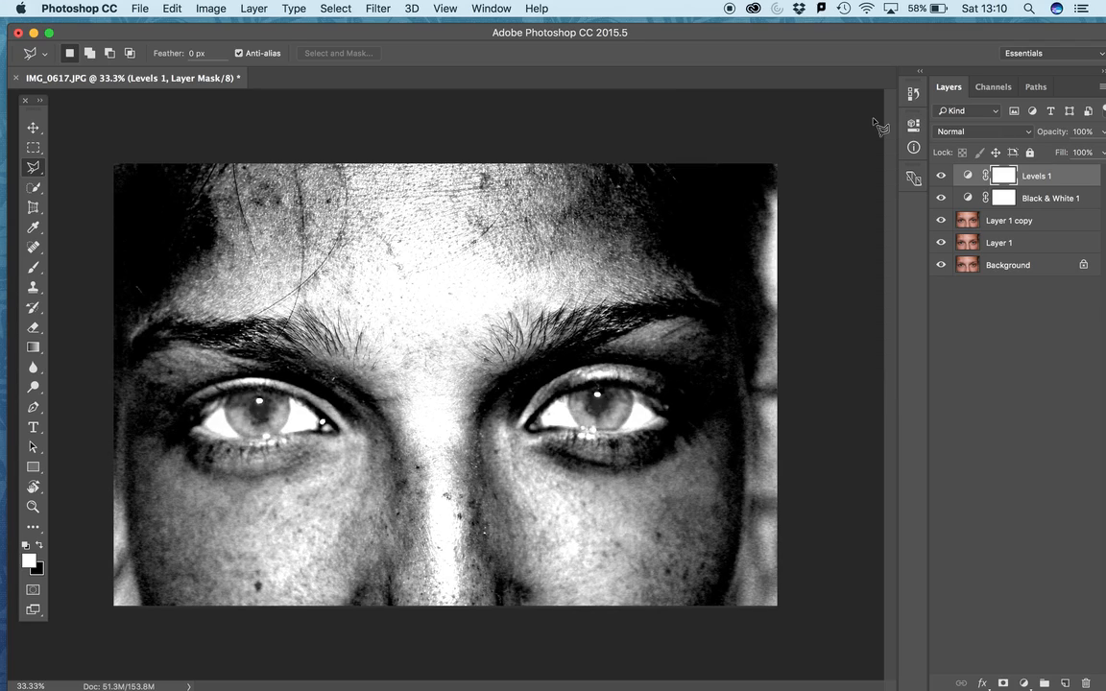
Merge the Levels 1, Black & White 1 and Layer 1 copy layers into a single layer
{"action": "left_click", "coordinate": [1028, 180]}
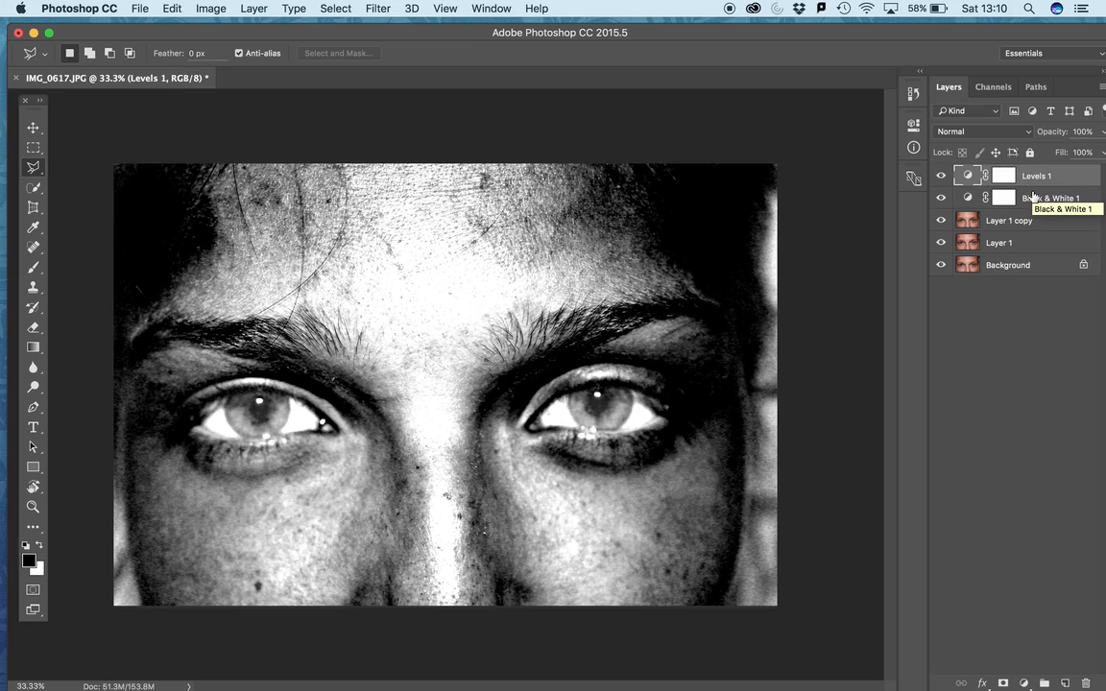
{"action": "left_click", "coordinate": [1034, 197], "text": "shift"}
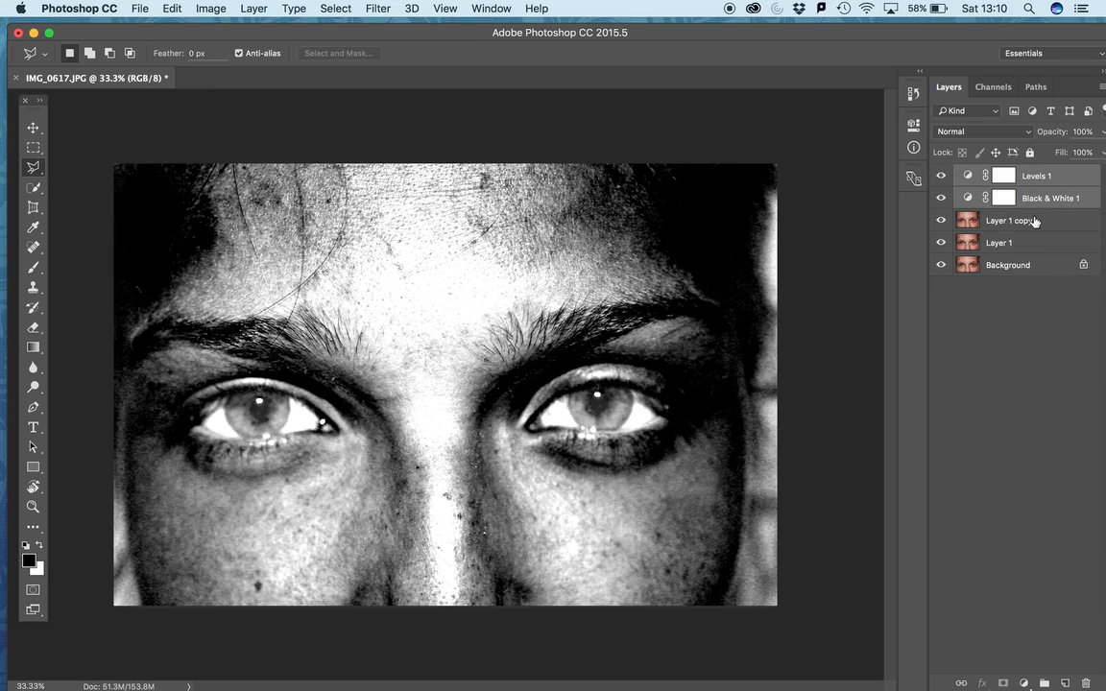
{"action": "left_click", "coordinate": [1034, 221], "text": "shift"}
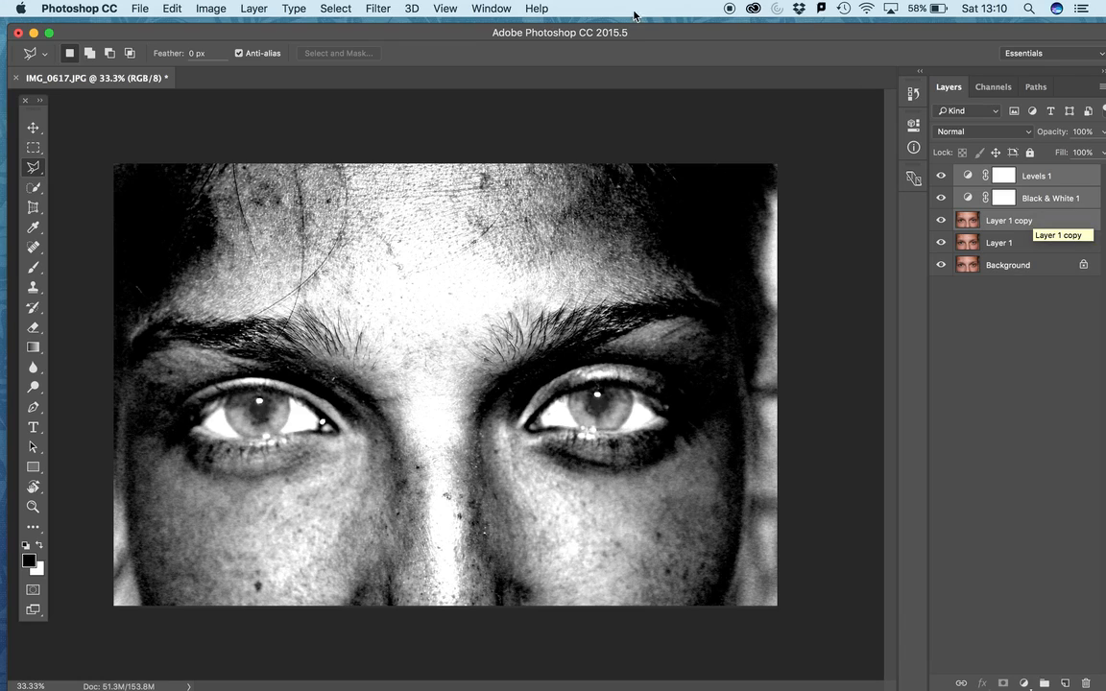
{"action": "left_click", "coordinate": [253, 9]}
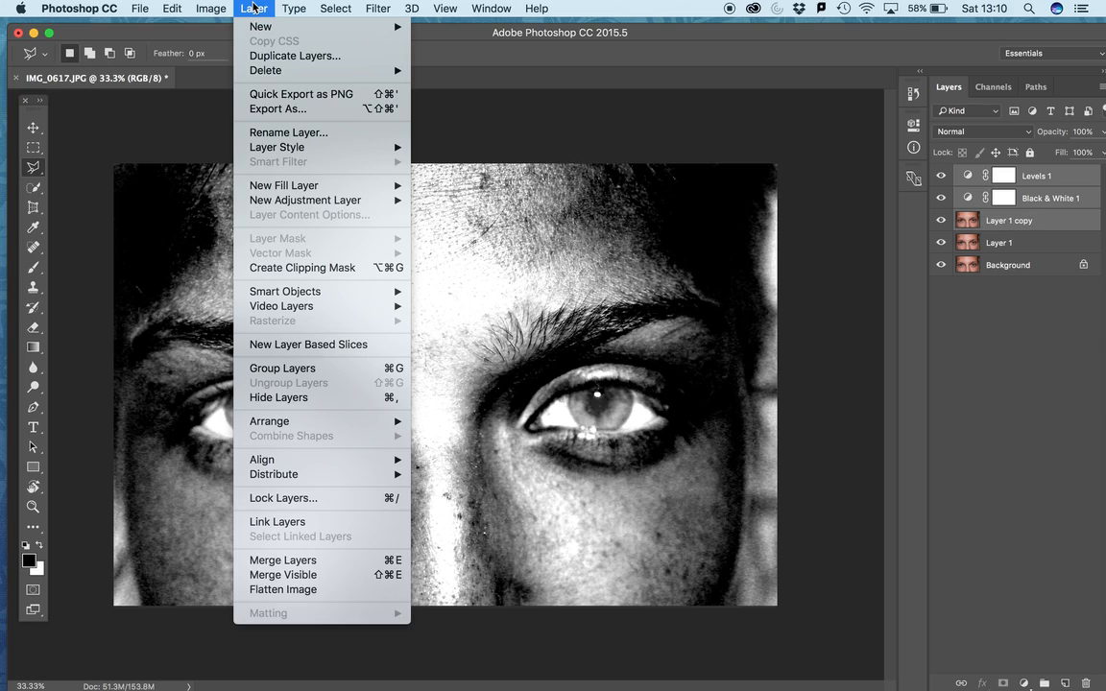
{"action": "left_click", "coordinate": [315, 563]}
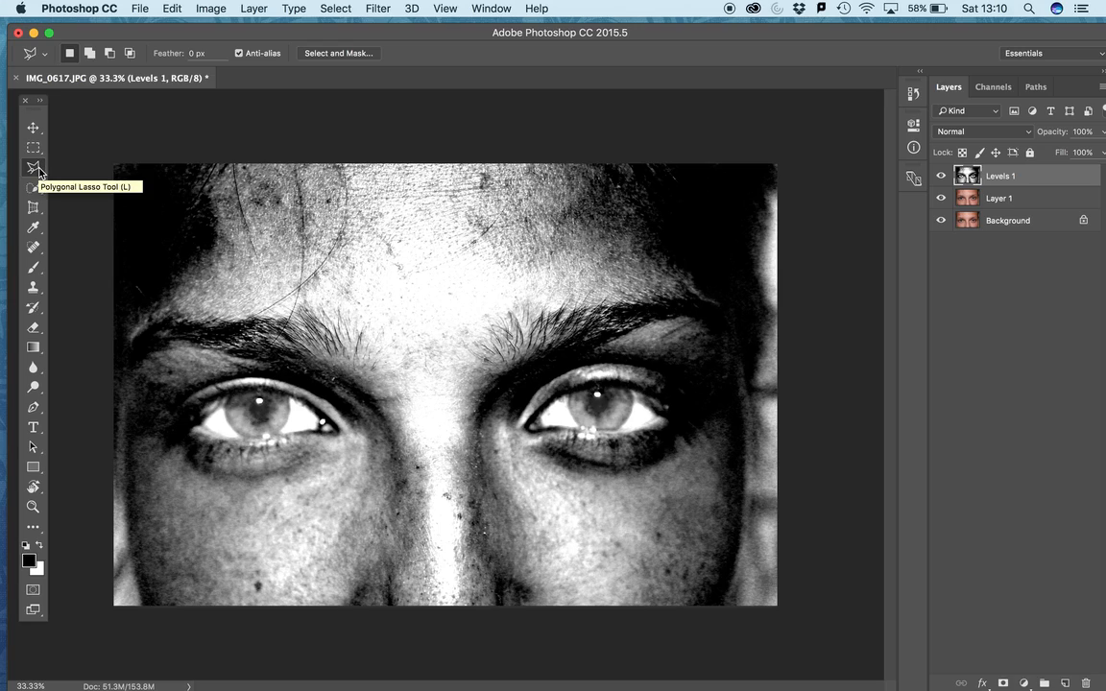
Trace a closed Polygonal Lasso selection around the eye on the right side of the photo
{"action": "left_click", "coordinate": [530, 423]}
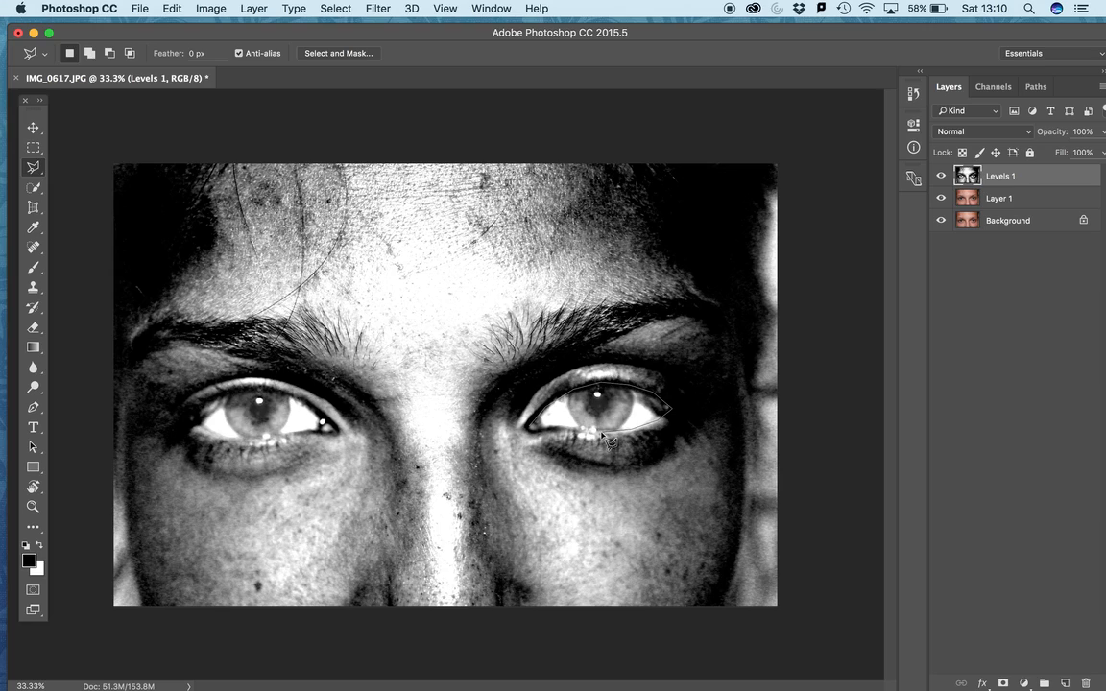
{"action": "left_click", "coordinate": [536, 434]}
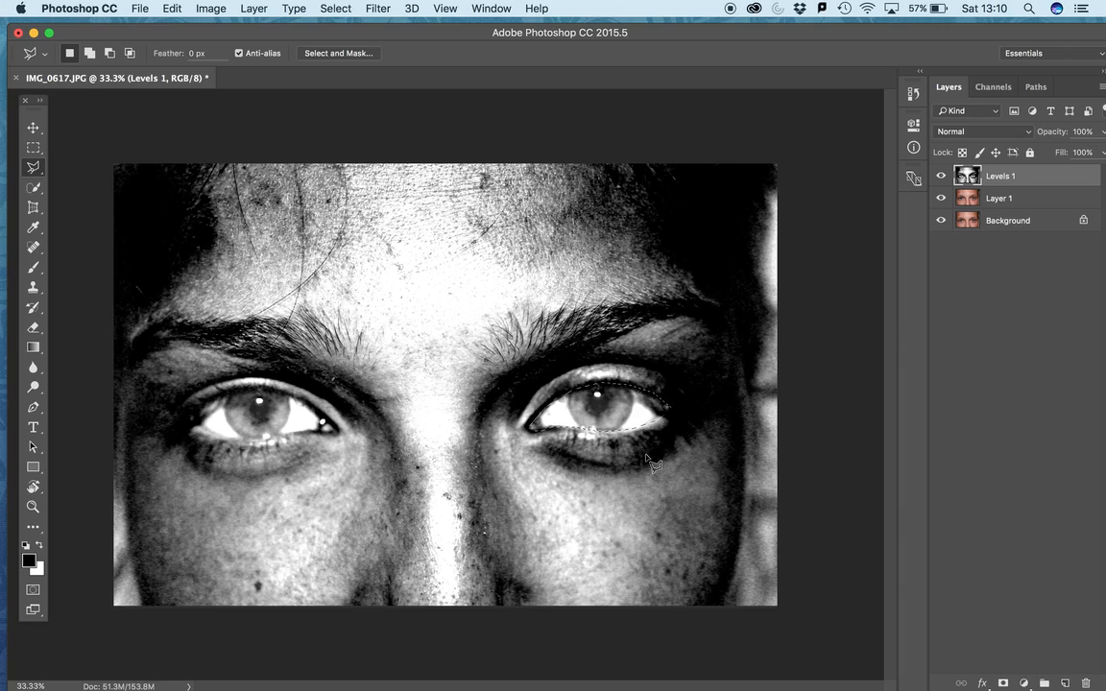
Try outputting the eye selection, feathered by 8 px, as a layer mask on the merged layer, and remove that mask again
{"action": "left_click", "coordinate": [347, 54]}
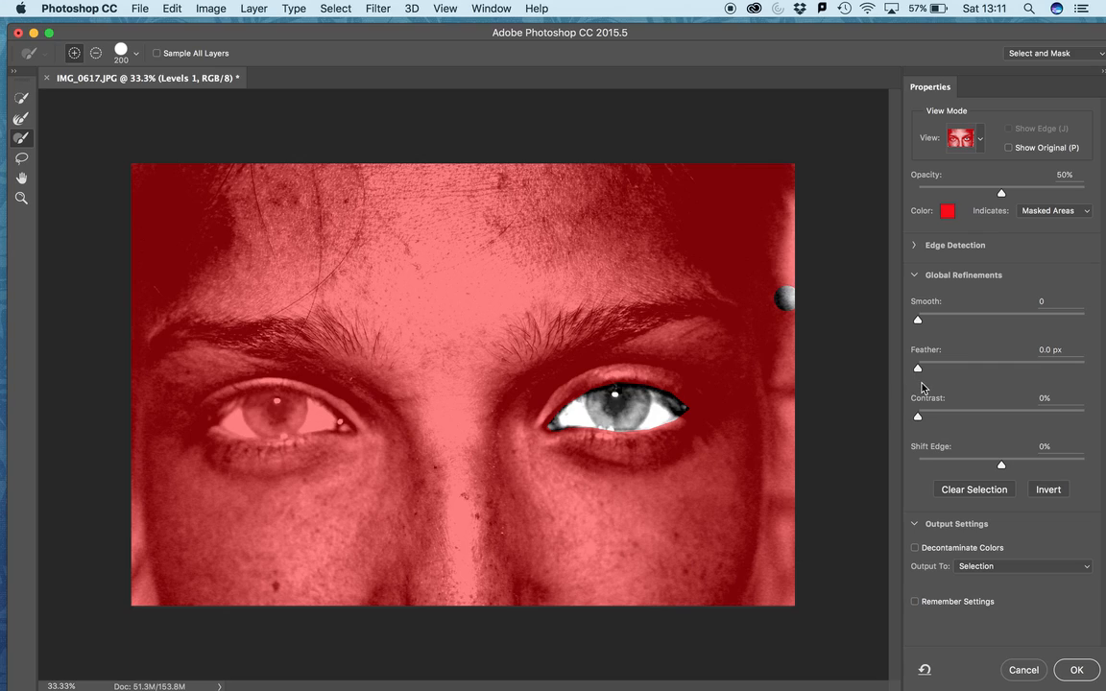
{"action": "left_click_drag", "start_coordinate": [918, 369], "coordinate": [920, 370]}
{"action": "left_click_drag", "start_coordinate": [965, 371], "coordinate": [976, 367]}
{"action": "left_click", "coordinate": [1088, 568]}
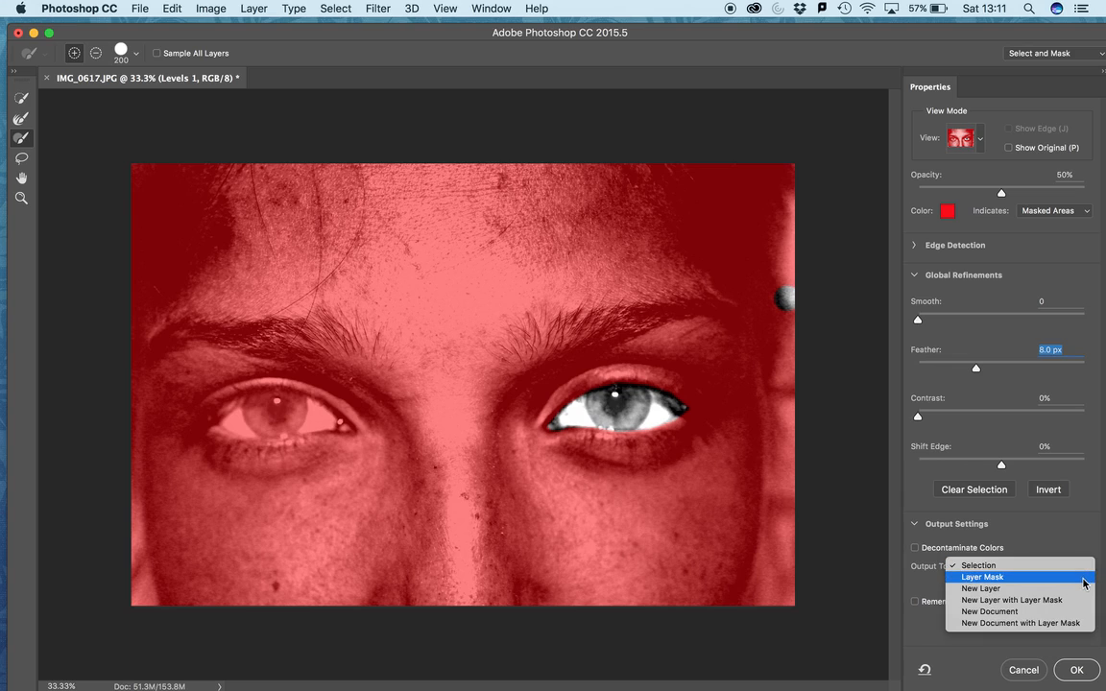
{"action": "left_click", "coordinate": [1085, 577]}
{"action": "left_click", "coordinate": [1077, 670]}
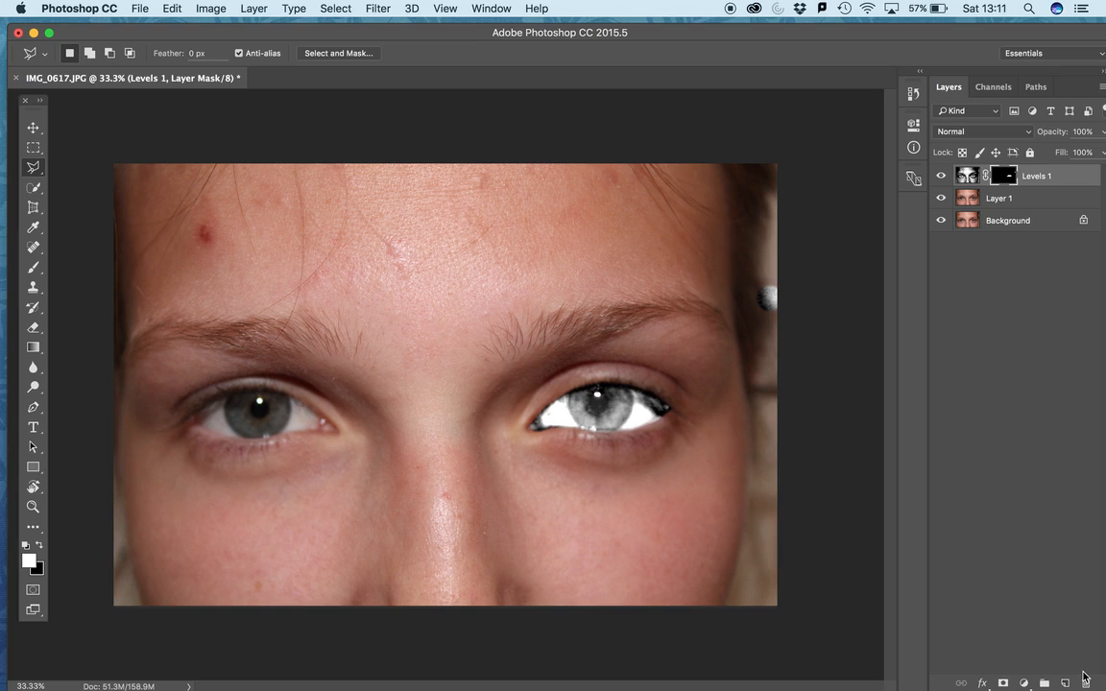
{"action": "left_click", "coordinate": [1085, 680]}
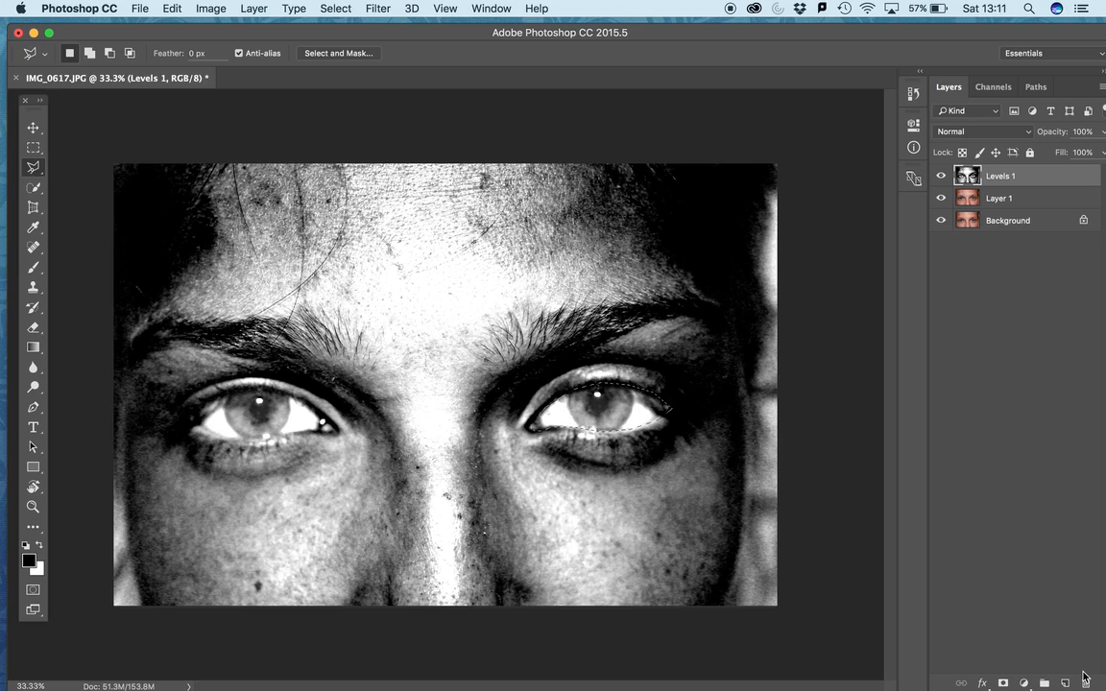
Invert the eye selection and output it through Select and Mask as a layer mask on the merged layer, keeping that mask
{"action": "left_click", "coordinate": [322, 9]}
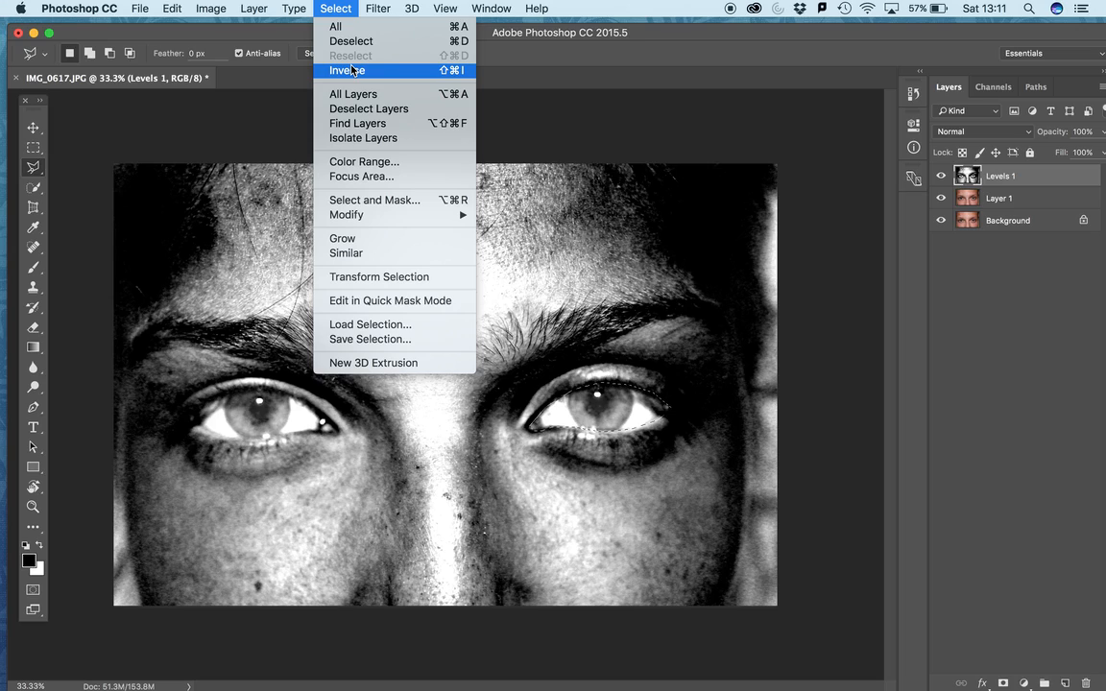
{"action": "left_click", "coordinate": [552, 117]}
{"action": "key", "text": "shift+super+i"}
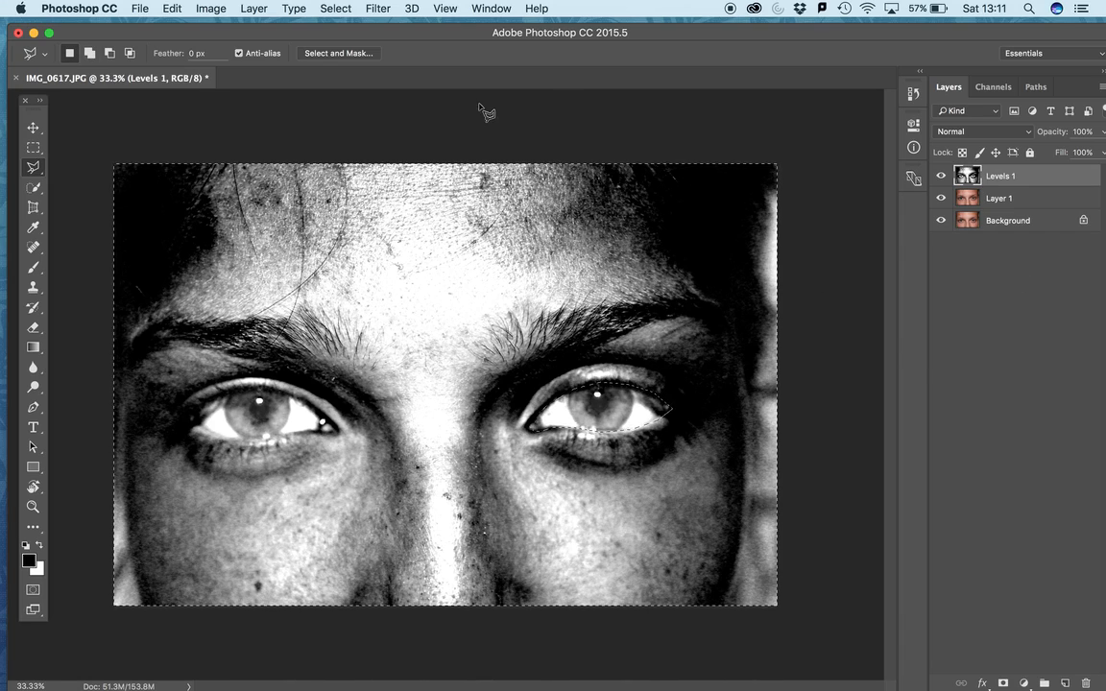
{"action": "left_click", "coordinate": [305, 52]}
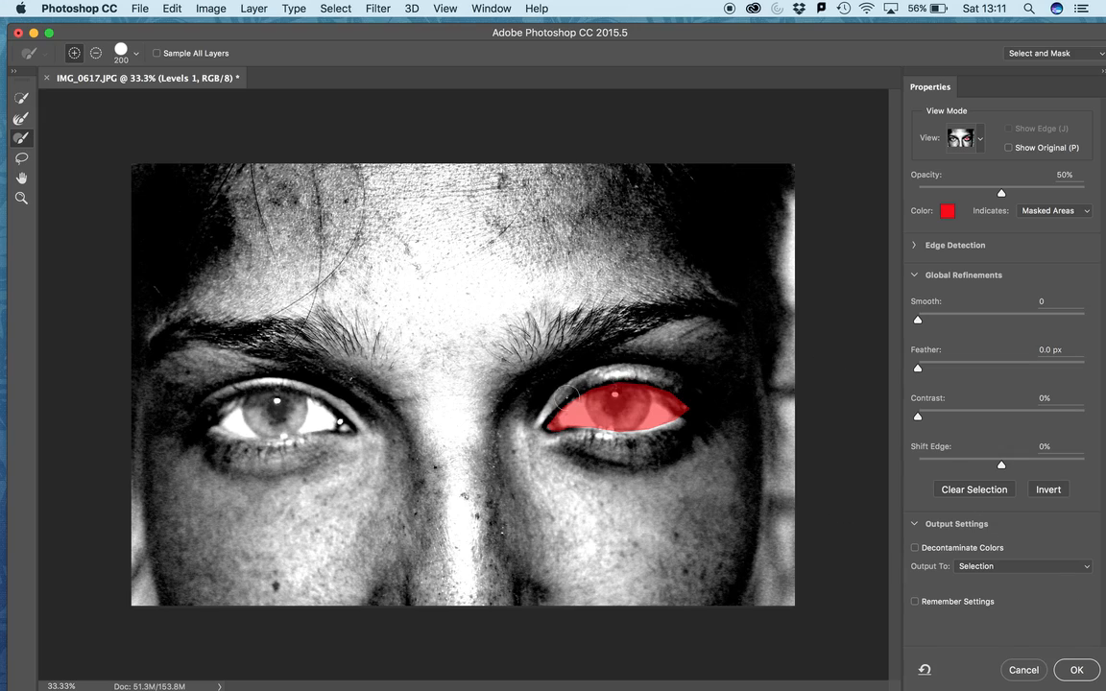
{"action": "left_click", "coordinate": [1093, 573]}
{"action": "left_click", "coordinate": [1087, 578]}
{"action": "left_click", "coordinate": [1079, 671]}
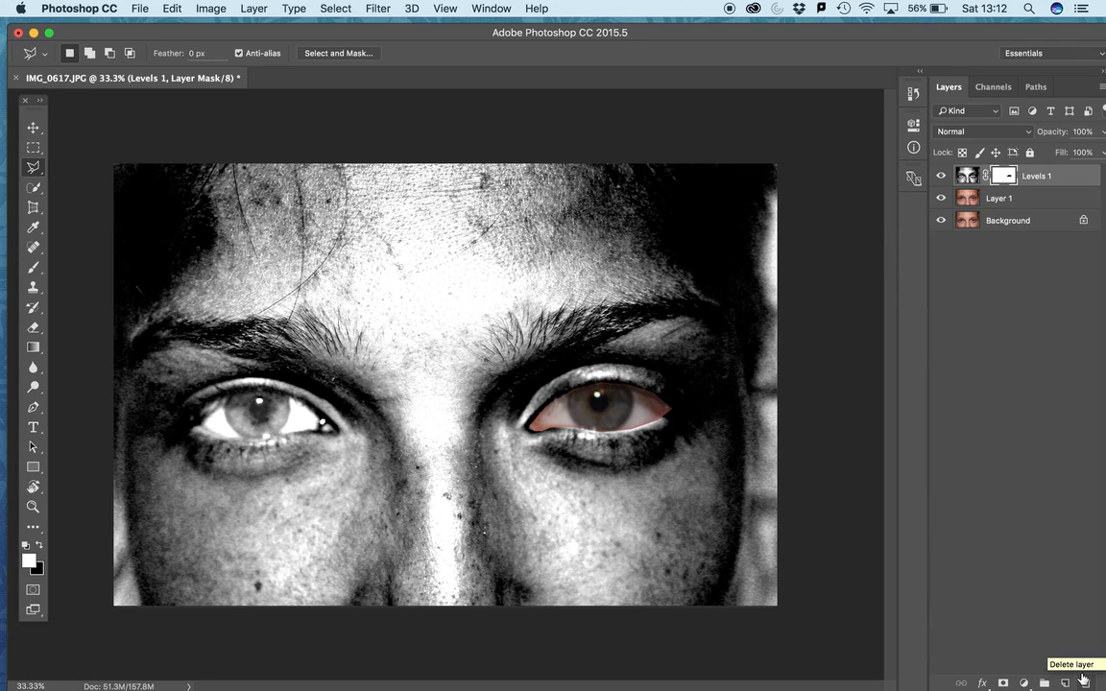
{"action": "left_click", "coordinate": [1083, 679]}
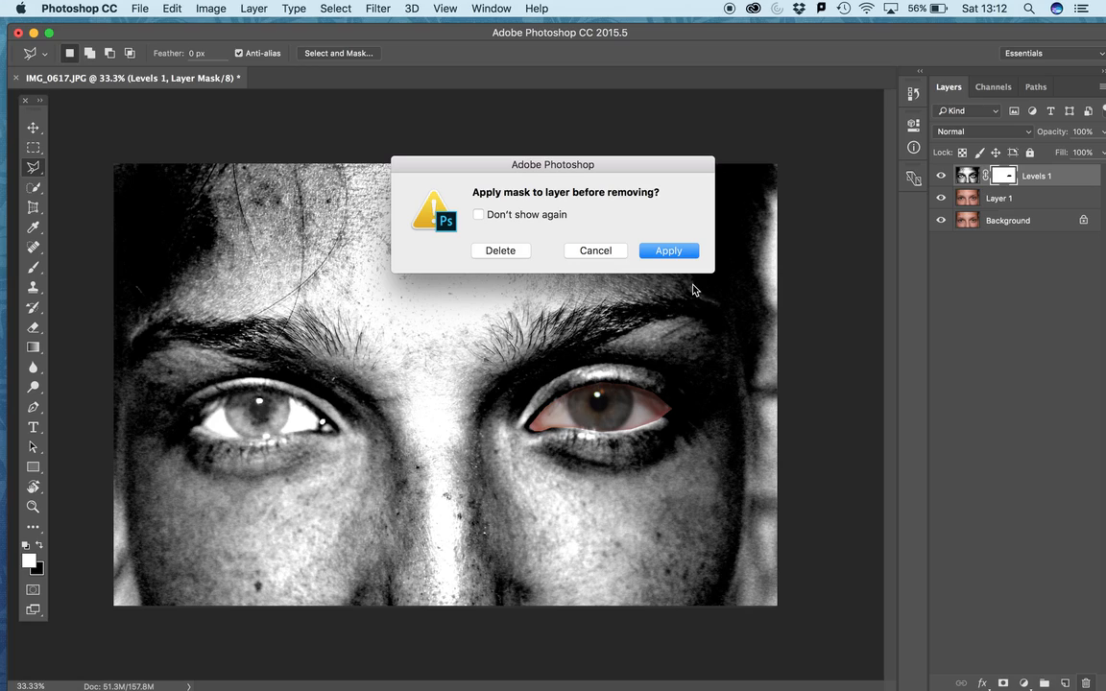
{"action": "left_click", "coordinate": [603, 250]}
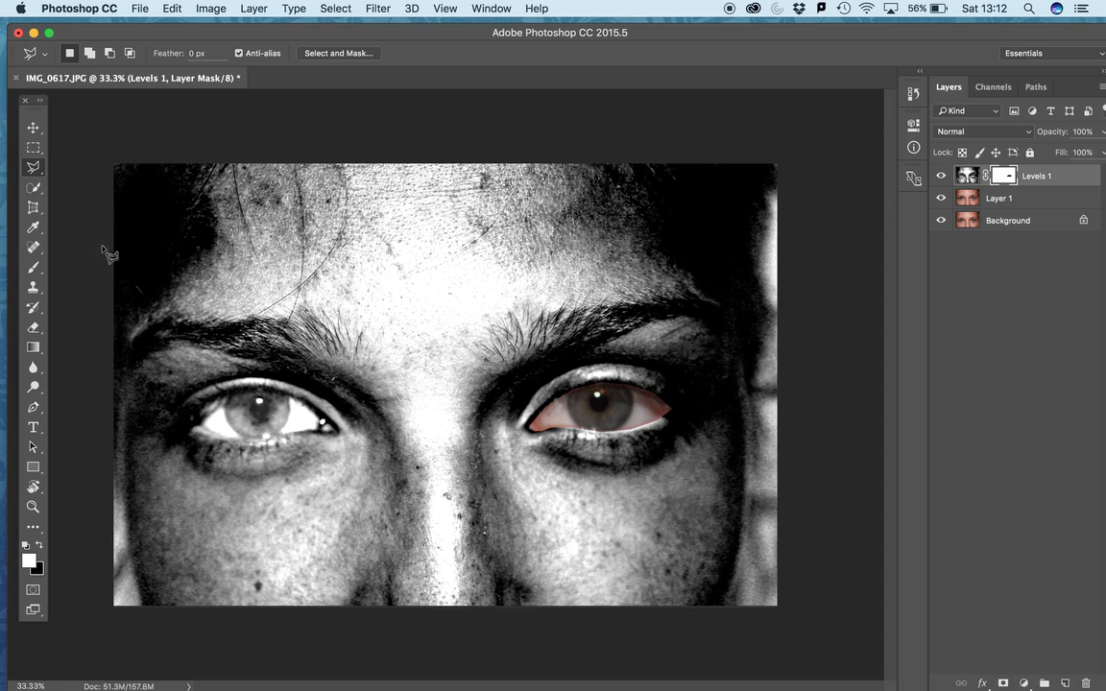
Paint black on the Levels 1 mask over the eye on the left side with a size 200 brush to reveal its colour
{"action": "left_click", "coordinate": [36, 271]}
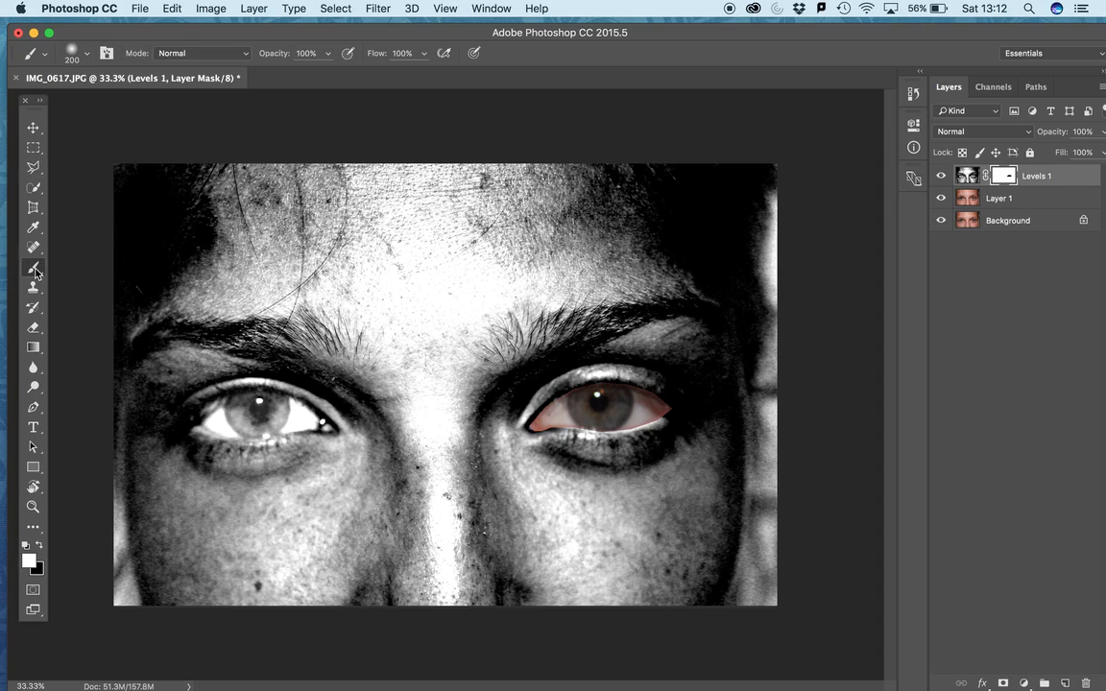
{"action": "left_click", "coordinate": [42, 549]}
{"action": "left_click", "coordinate": [41, 548]}
{"action": "left_click", "coordinate": [42, 548]}
{"action": "left_click", "coordinate": [41, 548]}
{"action": "left_click", "coordinate": [42, 549]}
{"action": "left_click", "coordinate": [41, 548]}
{"action": "left_click", "coordinate": [42, 549]}
{"action": "left_click", "coordinate": [41, 549]}
{"action": "left_click", "coordinate": [41, 548]}
{"action": "left_click", "coordinate": [42, 548]}
{"action": "left_click", "coordinate": [42, 549]}
{"action": "mouse_move", "coordinate": [245, 411]}
{"action": "left_mouse_down"}
{"action": "mouse_move", "coordinate": [204, 423]}
{"action": "mouse_move", "coordinate": [270, 404]}
{"action": "mouse_move", "coordinate": [320, 425]}
{"action": "mouse_move", "coordinate": [214, 422]}
{"action": "mouse_move", "coordinate": [247, 426]}
{"action": "mouse_move", "coordinate": [214, 408]}
{"action": "mouse_move", "coordinate": [191, 421]}
{"action": "mouse_move", "coordinate": [256, 402]}
{"action": "mouse_move", "coordinate": [322, 423]}
{"action": "left_mouse_up"}
{"action": "key", "text": "x"}
{"action": "mouse_move", "coordinate": [241, 428]}
{"action": "left_mouse_down"}
{"action": "mouse_move", "coordinate": [233, 413]}
{"action": "mouse_move", "coordinate": [195, 427]}
{"action": "mouse_move", "coordinate": [276, 394]}
{"action": "mouse_move", "coordinate": [297, 421]}
{"action": "mouse_move", "coordinate": [183, 427]}
{"action": "mouse_move", "coordinate": [275, 412]}
{"action": "left_mouse_up"}
{"action": "key", "text": "x"}
{"action": "mouse_move", "coordinate": [192, 419]}
{"action": "left_mouse_down"}
{"action": "mouse_move", "coordinate": [257, 403]}
{"action": "mouse_move", "coordinate": [316, 419]}
{"action": "mouse_move", "coordinate": [197, 429]}
{"action": "mouse_move", "coordinate": [209, 426]}
{"action": "mouse_move", "coordinate": [196, 405]}
{"action": "mouse_move", "coordinate": [234, 398]}
{"action": "mouse_move", "coordinate": [297, 420]}
{"action": "left_mouse_up"}
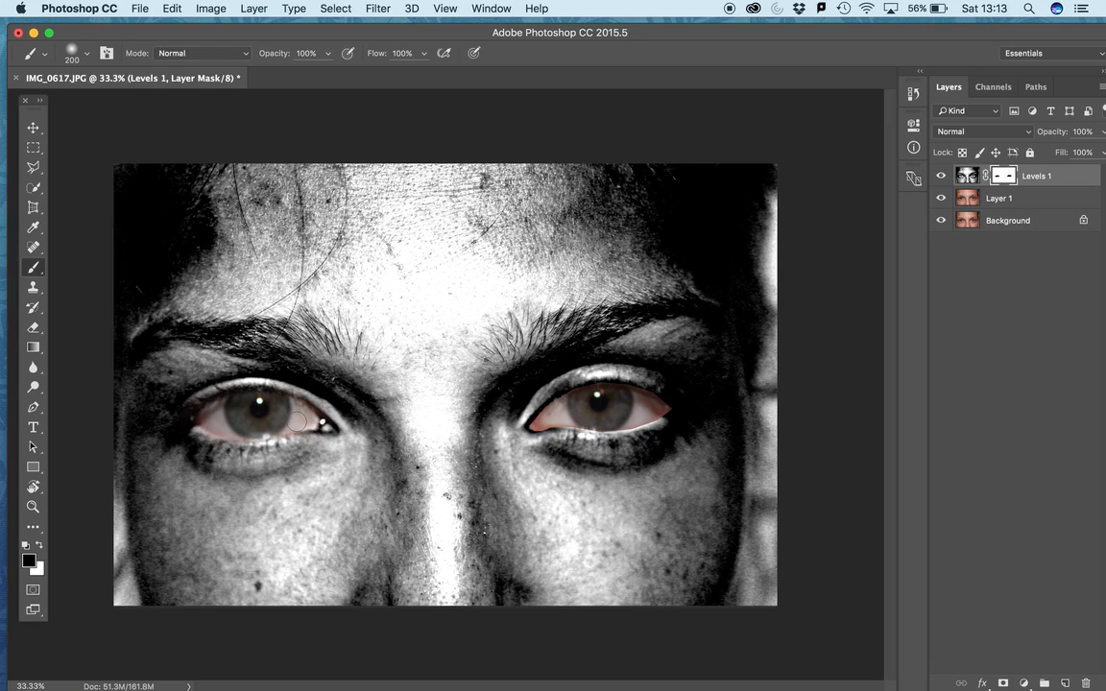
Refine the mask in both corners of the left-side eye by painting black with a size 80 brush
{"action": "key", "text": "super+equal"}
{"action": "key", "text": "super+equal"}
{"action": "key", "text": "super+equal"}
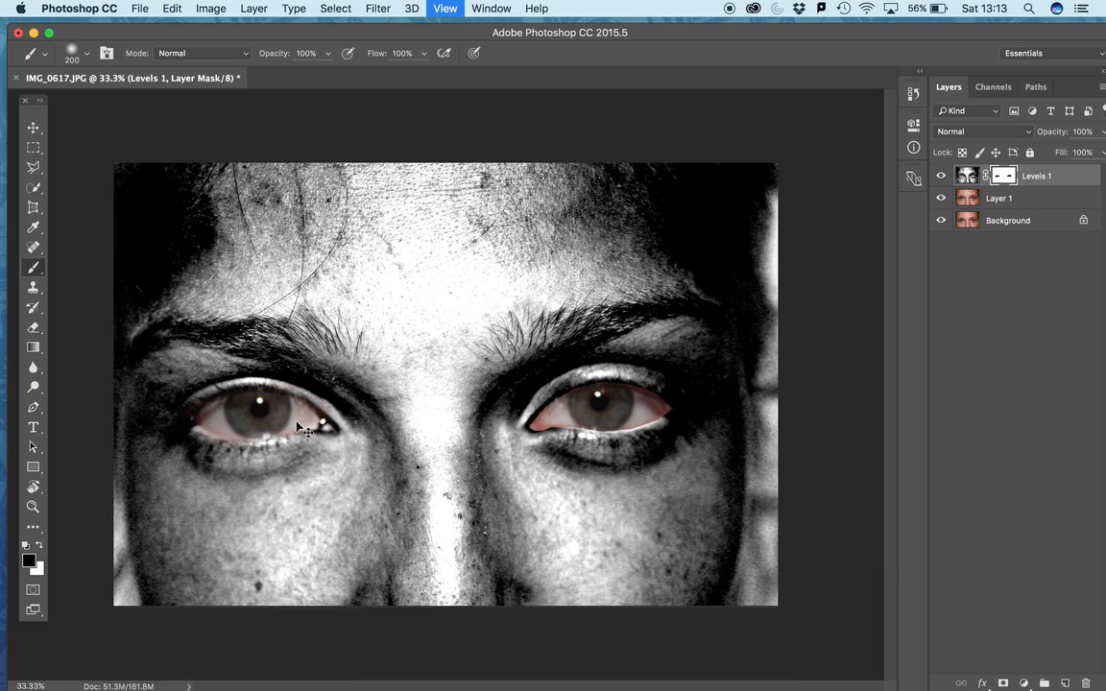
{"action": "scroll", "coordinate": [297, 422], "scroll_direction": "left", "scroll_amount": 10}
{"action": "scroll", "coordinate": [296, 422], "scroll_direction": "down", "scroll_amount": 3}
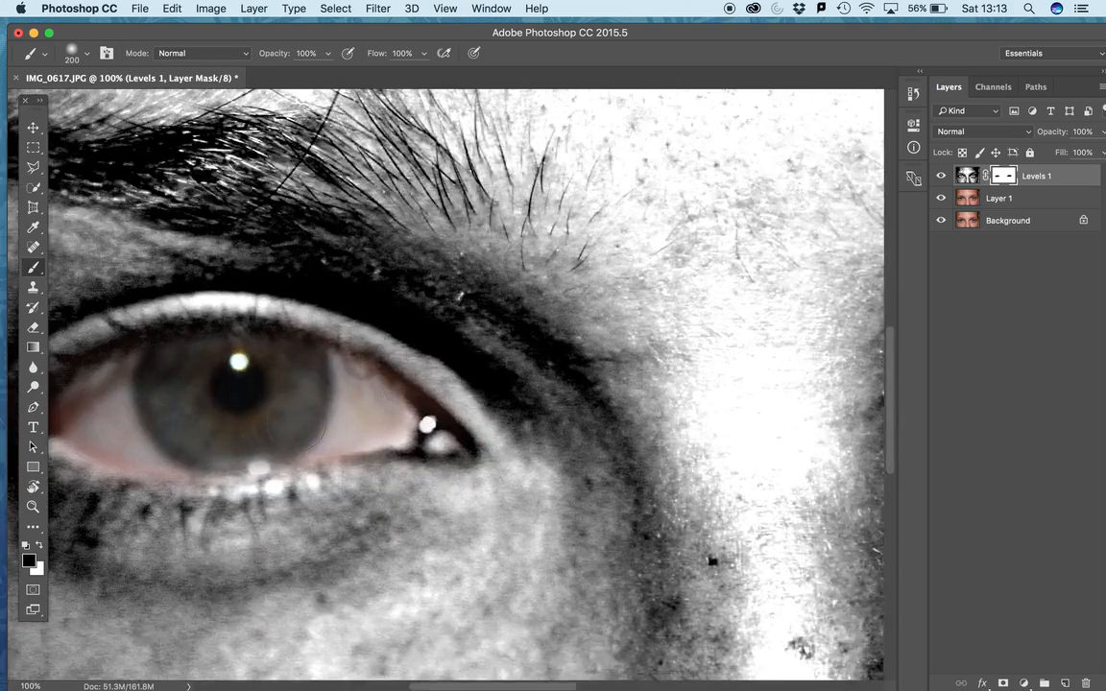
{"action": "mouse_move", "coordinate": [271, 414]}
{"action": "left_mouse_down"}
{"action": "mouse_move", "coordinate": [289, 395]}
{"action": "mouse_move", "coordinate": [257, 411]}
{"action": "mouse_move", "coordinate": [270, 388]}
{"action": "mouse_move", "coordinate": [340, 365]}
{"action": "mouse_move", "coordinate": [526, 386]}
{"action": "mouse_move", "coordinate": [572, 421]}
{"action": "left_mouse_up"}
{"action": "key", "text": "bracketright"}
{"action": "key", "text": "bracketright"}
{"action": "key", "text": "bracketright"}
{"action": "key", "text": "bracketright"}
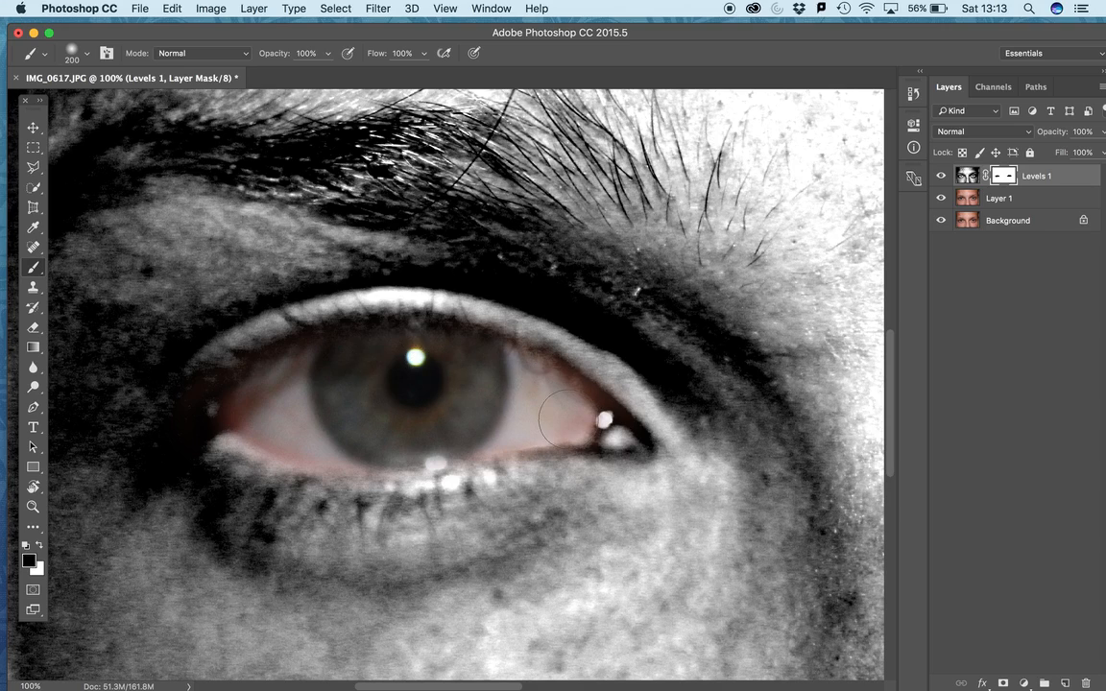
{"action": "key", "text": "bracketleft"}
{"action": "key", "text": "bracketleft"}
{"action": "key", "text": "bracketleft"}
{"action": "key", "text": "bracketleft"}
{"action": "key", "text": "bracketleft"}
{"action": "key", "text": "bracketleft"}
{"action": "key", "text": "bracketleft"}
{"action": "key", "text": "bracketleft"}
{"action": "key", "text": "bracketleft"}
{"action": "key", "text": "bracketleft"}
{"action": "mouse_move", "coordinate": [582, 422]}
{"action": "left_mouse_down"}
{"action": "mouse_move", "coordinate": [612, 436]}
{"action": "mouse_move", "coordinate": [571, 439]}
{"action": "mouse_move", "coordinate": [600, 415]}
{"action": "mouse_move", "coordinate": [546, 379]}
{"action": "mouse_move", "coordinate": [522, 383]}
{"action": "mouse_move", "coordinate": [556, 415]}
{"action": "mouse_move", "coordinate": [551, 431]}
{"action": "mouse_move", "coordinate": [510, 444]}
{"action": "mouse_move", "coordinate": [549, 440]}
{"action": "mouse_move", "coordinate": [489, 442]}
{"action": "mouse_move", "coordinate": [528, 389]}
{"action": "left_mouse_up"}
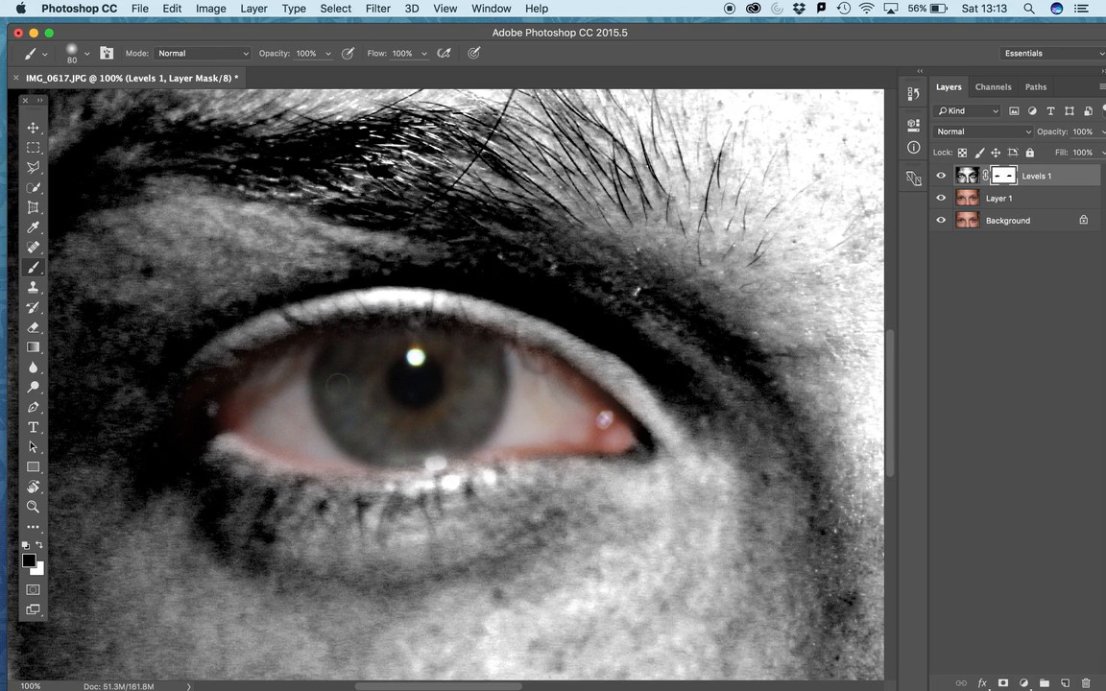
{"action": "mouse_move", "coordinate": [228, 422]}
{"action": "left_mouse_down"}
{"action": "mouse_move", "coordinate": [205, 420]}
{"action": "mouse_move", "coordinate": [313, 440]}
{"action": "left_mouse_up"}
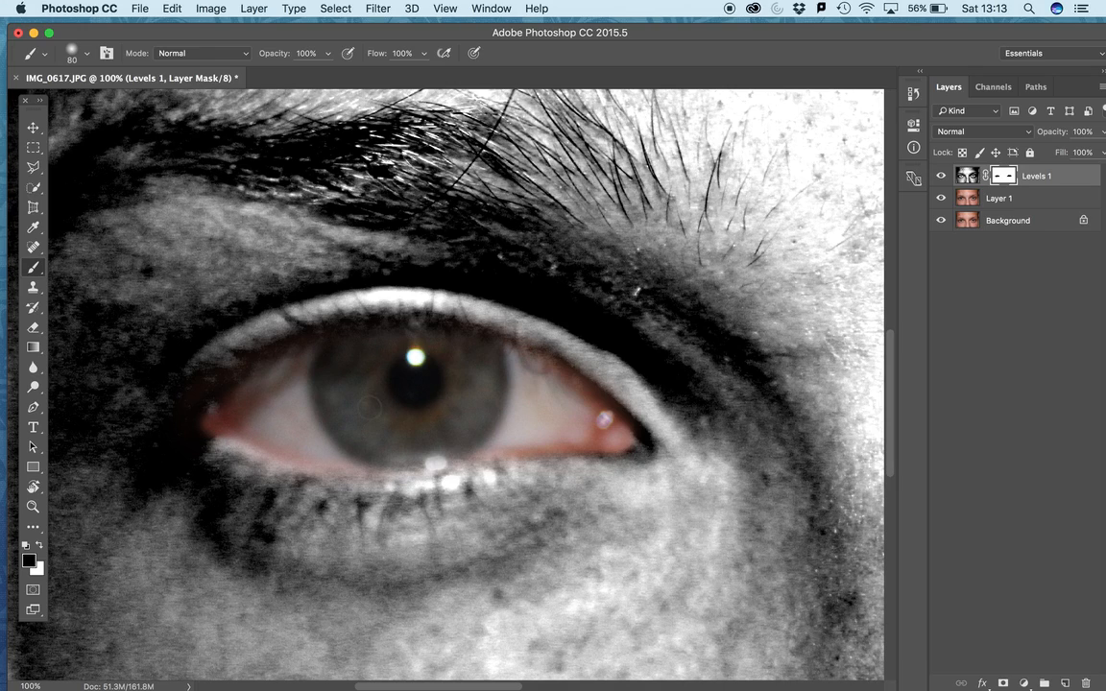
Touch up the mask at the edges of the right-side eye with white and return the foreground colour to black
{"action": "key", "text": "super+0"}
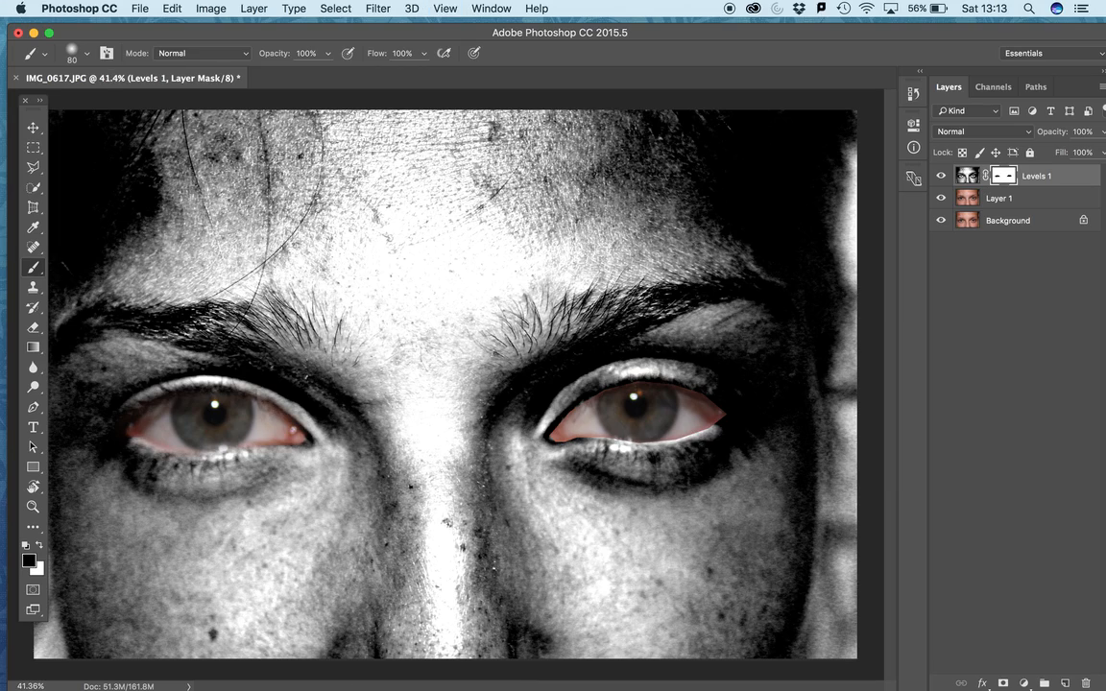
{"action": "key", "text": "x"}
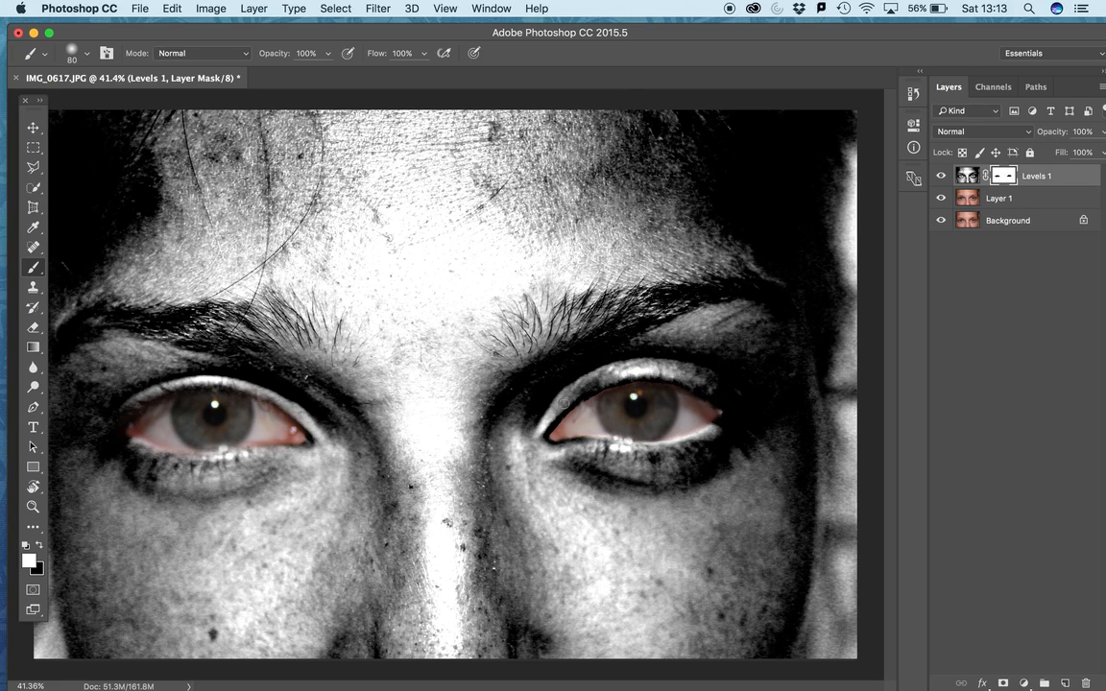
{"action": "key", "text": "x"}
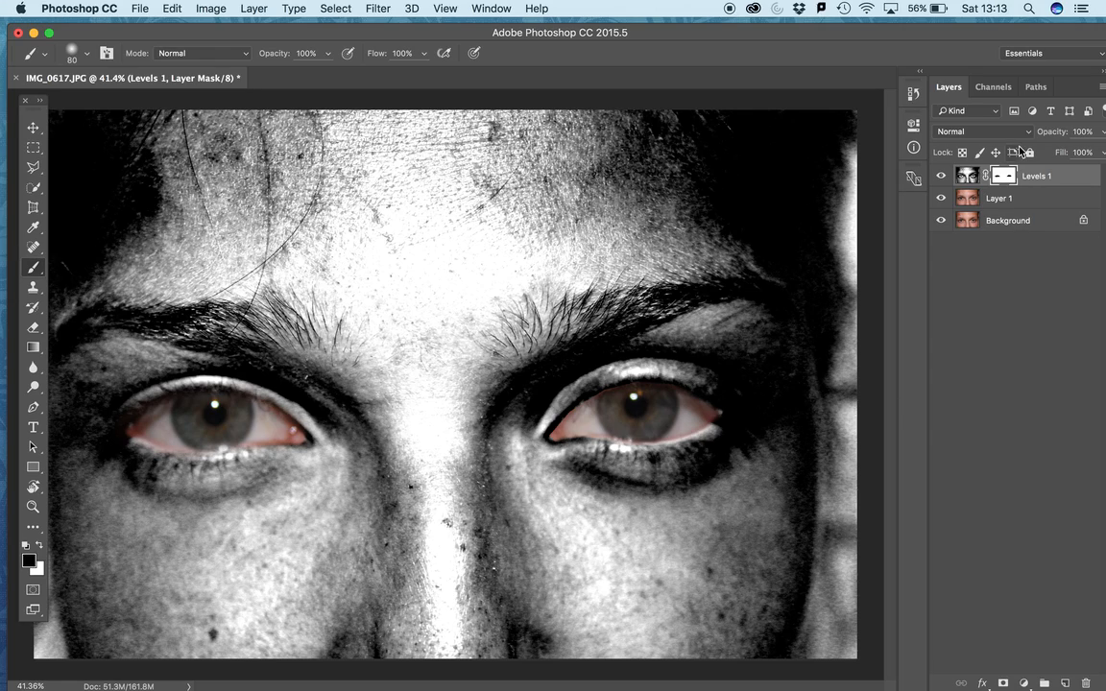
Add a new empty layer directly above Layer 1 and set the foreground colour to bright green 03fa09
{"action": "left_click", "coordinate": [998, 200]}
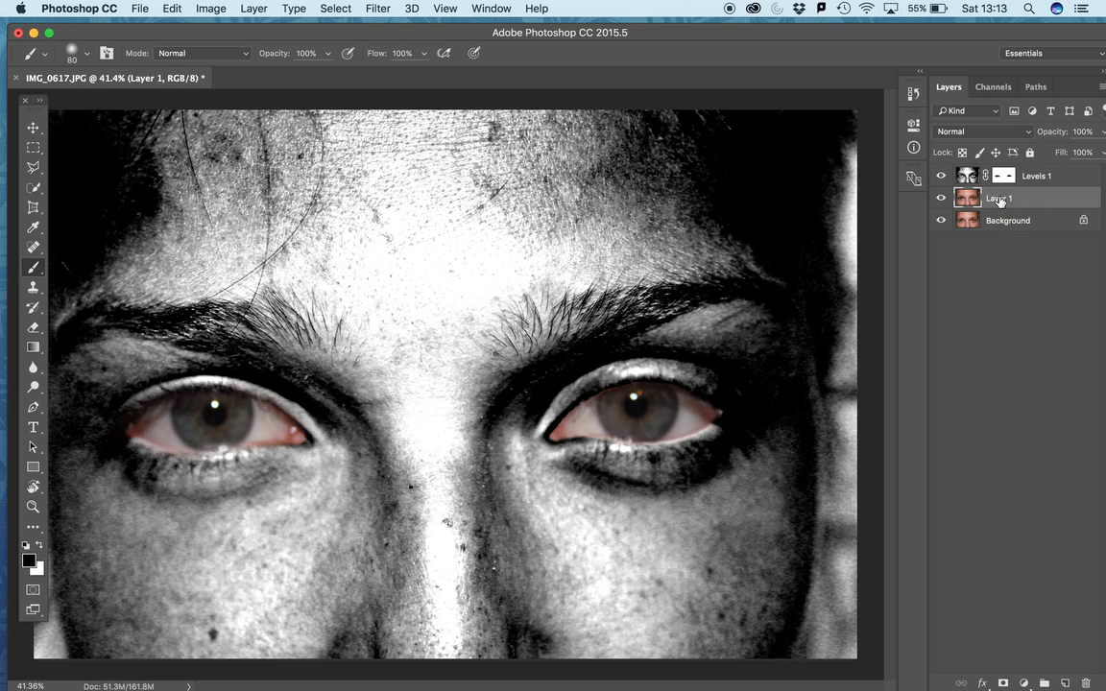
{"action": "left_click", "coordinate": [1066, 684]}
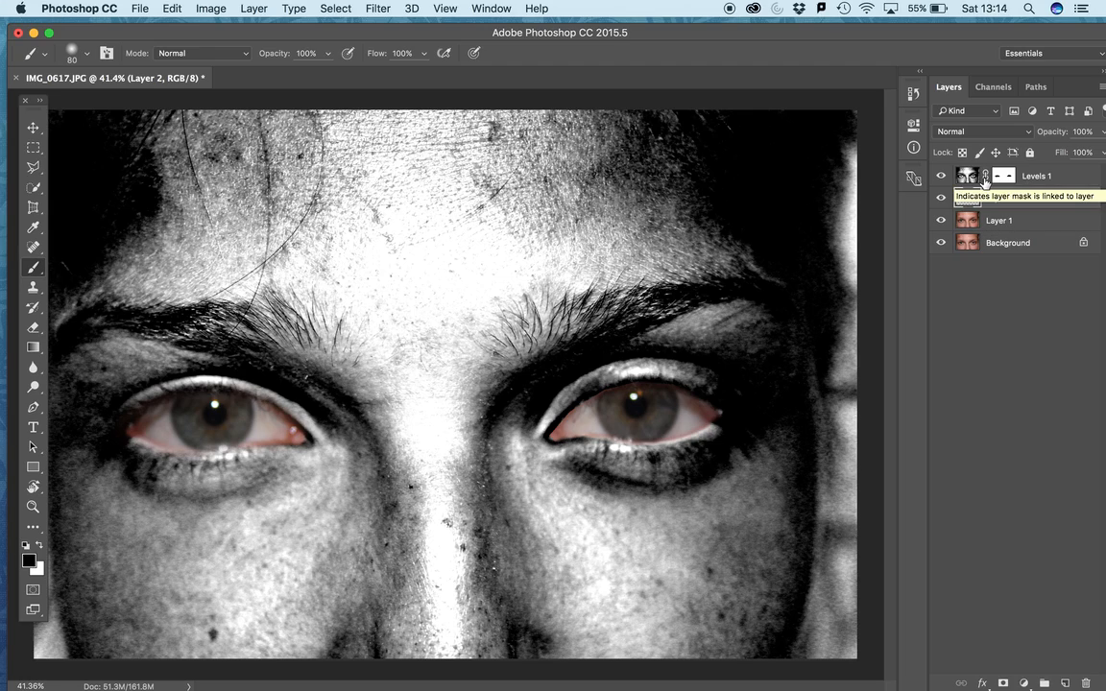
{"action": "left_click", "coordinate": [31, 564]}
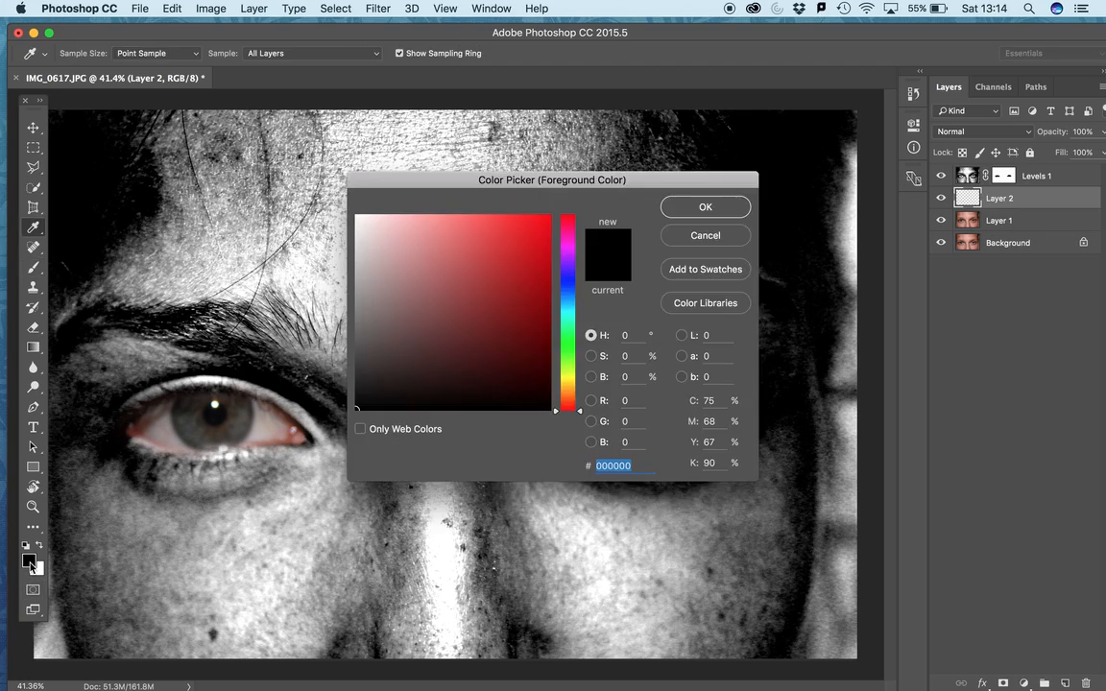
{"action": "left_click", "coordinate": [568, 345]}
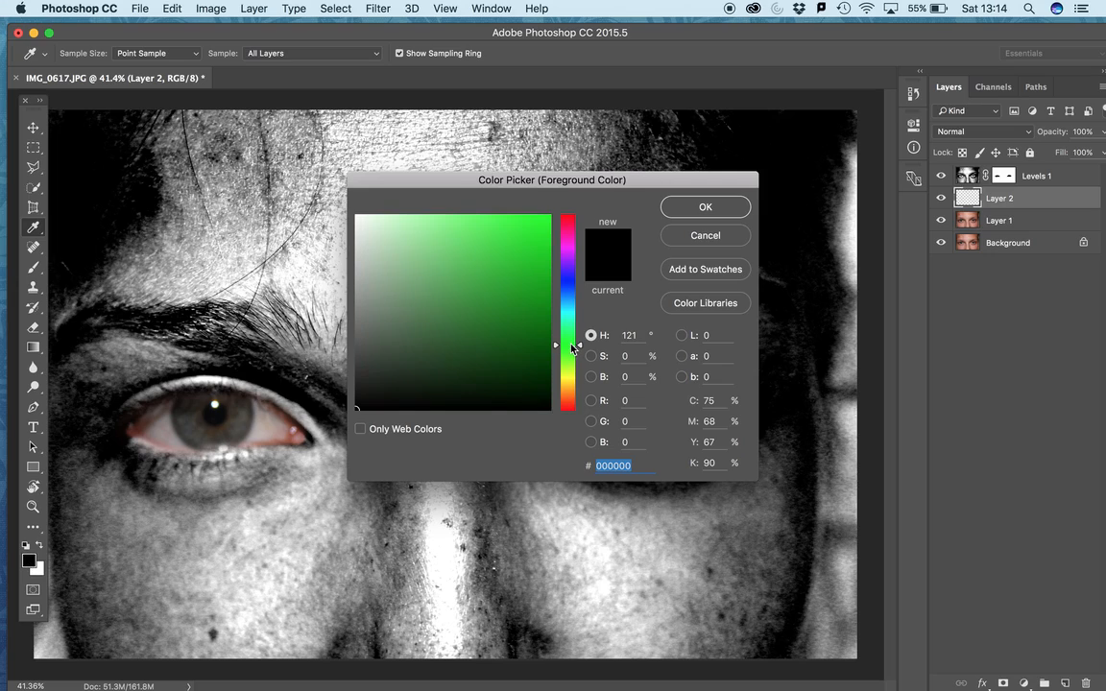
{"action": "left_click", "coordinate": [547, 219]}
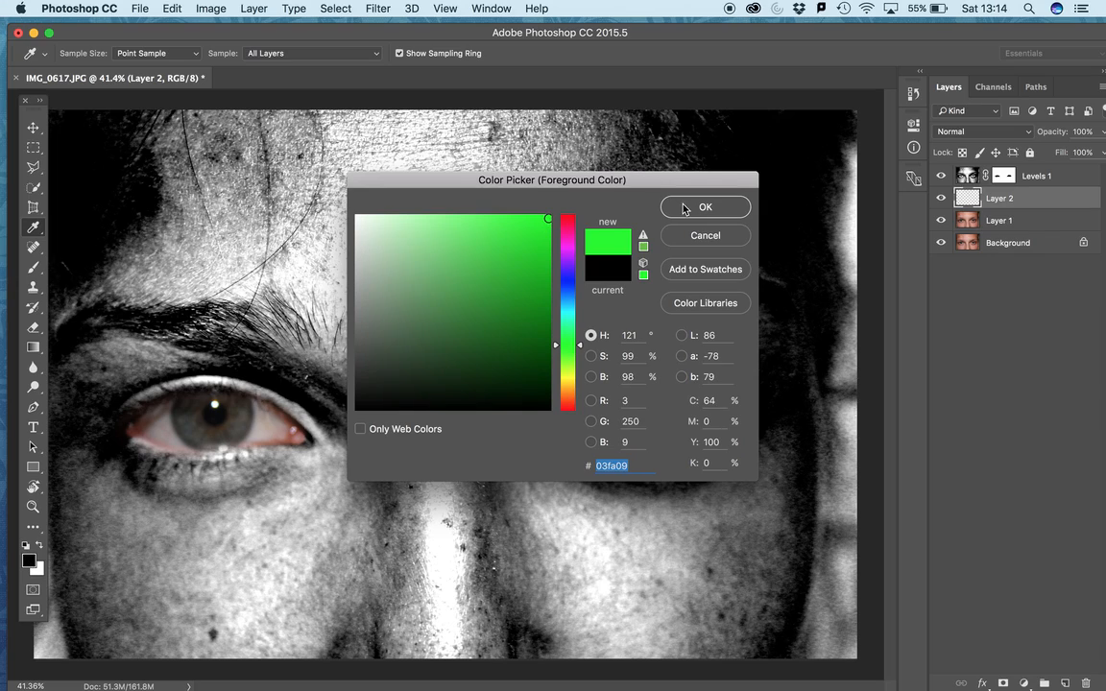
{"action": "left_click", "coordinate": [683, 209]}
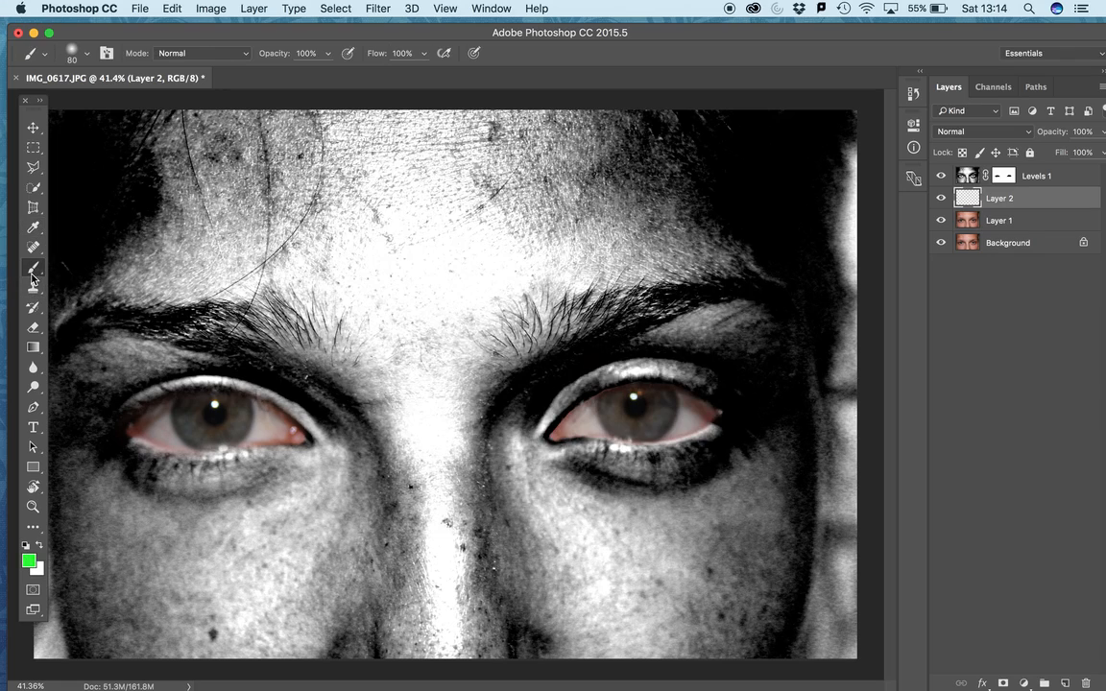
Paint green over the irises of both eyes on the new layer with a size 200 brush
{"action": "left_click", "coordinate": [632, 412]}
{"action": "key", "text": "bracketright"}
{"action": "key", "text": "bracketright"}
{"action": "key", "text": "bracketright"}
{"action": "left_click", "coordinate": [635, 410]}
{"action": "key", "text": "bracketright"}
{"action": "key", "text": "bracketright"}
{"action": "key", "text": "bracketright"}
{"action": "mouse_move", "coordinate": [635, 410]}
{"action": "left_mouse_down"}
{"action": "mouse_move", "coordinate": [630, 395]}
{"action": "mouse_move", "coordinate": [633, 422]}
{"action": "mouse_move", "coordinate": [631, 395]}
{"action": "mouse_move", "coordinate": [671, 409]}
{"action": "mouse_move", "coordinate": [645, 425]}
{"action": "left_mouse_up"}
{"action": "mouse_move", "coordinate": [214, 401]}
{"action": "left_mouse_down"}
{"action": "mouse_move", "coordinate": [189, 428]}
{"action": "mouse_move", "coordinate": [240, 411]}
{"action": "mouse_move", "coordinate": [192, 406]}
{"action": "mouse_move", "coordinate": [182, 411]}
{"action": "mouse_move", "coordinate": [192, 427]}
{"action": "mouse_move", "coordinate": [211, 420]}
{"action": "mouse_move", "coordinate": [193, 427]}
{"action": "left_mouse_up"}
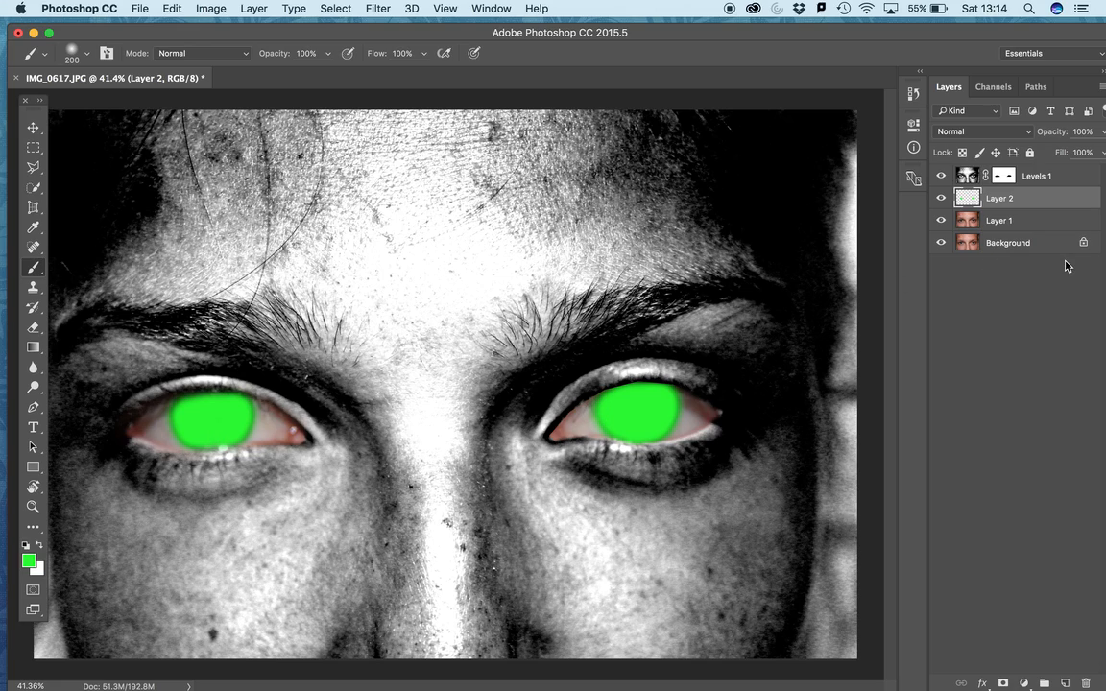
Set the green paint layer's blending mode to Multiply and its opacity to 55%
{"action": "left_click", "coordinate": [1028, 133]}
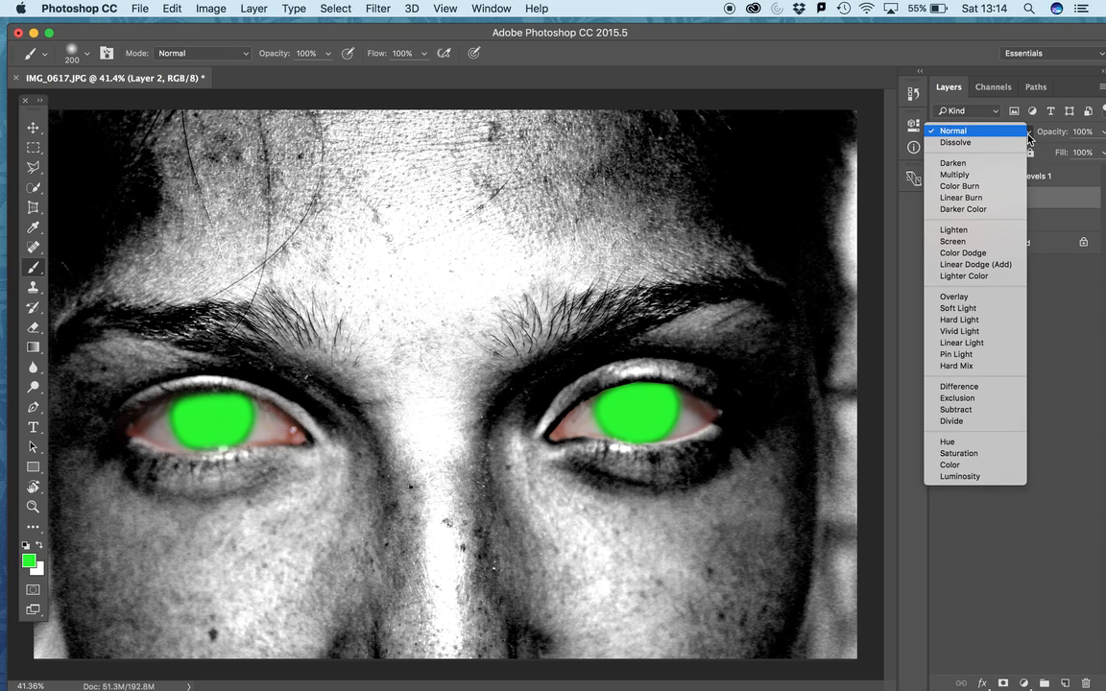
{"action": "left_click", "coordinate": [1010, 179]}
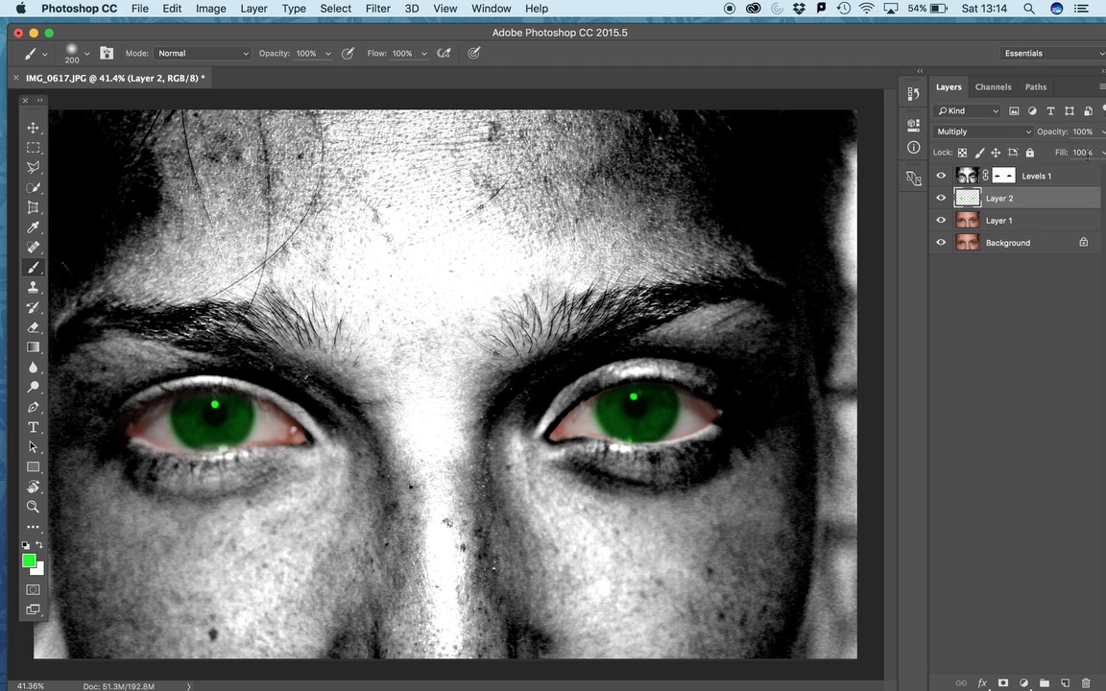
{"action": "left_click", "coordinate": [1102, 133]}
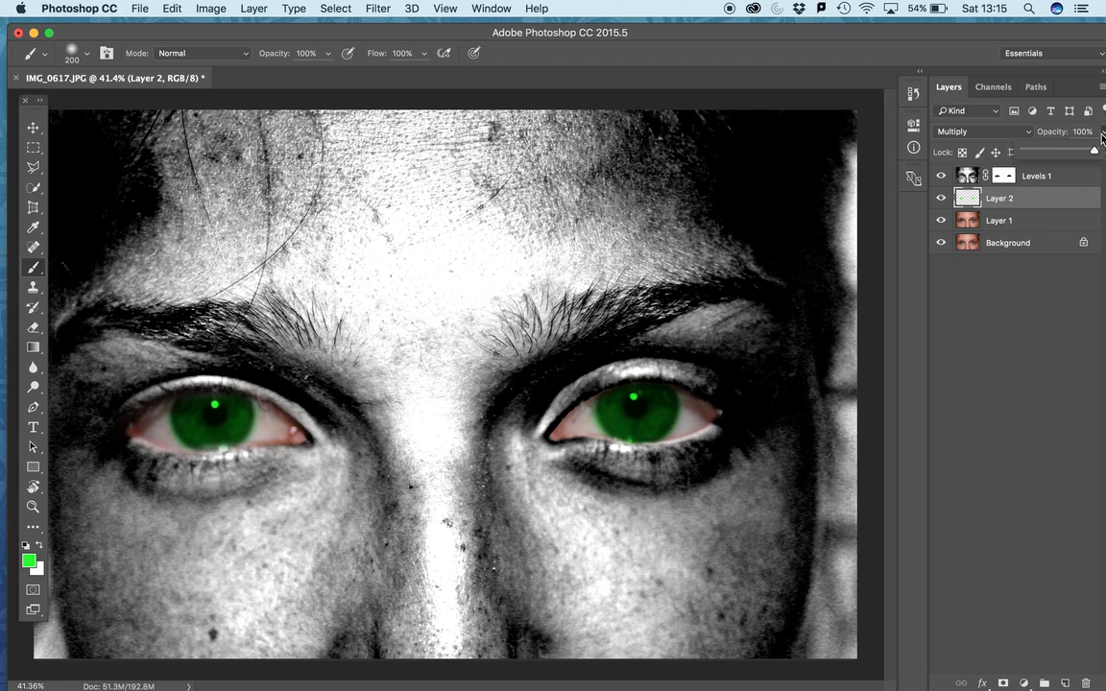
{"action": "left_click_drag", "start_coordinate": [1097, 153], "coordinate": [1064, 157]}
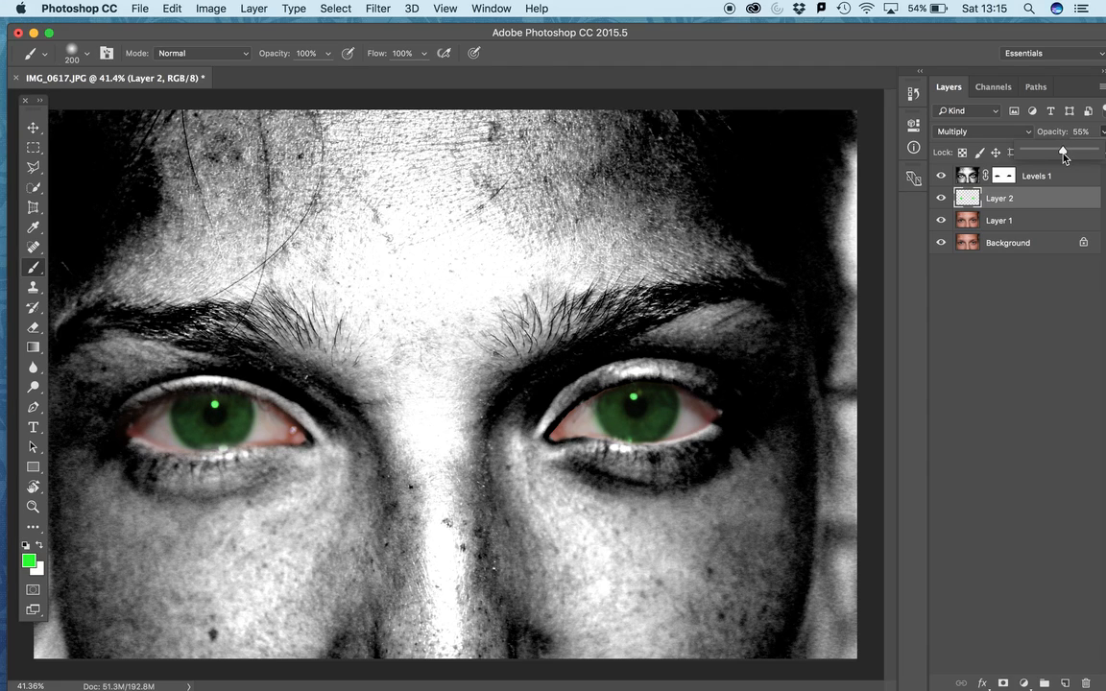
{"action": "key", "text": "super+plus"}
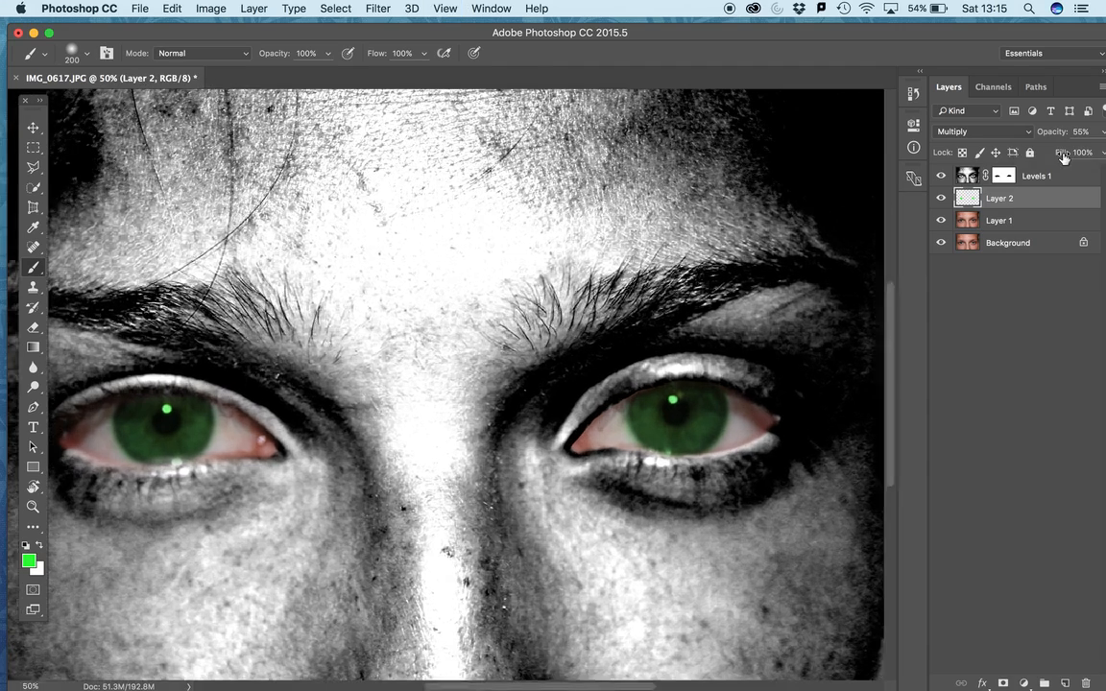
{"action": "key", "text": "super+minus"}
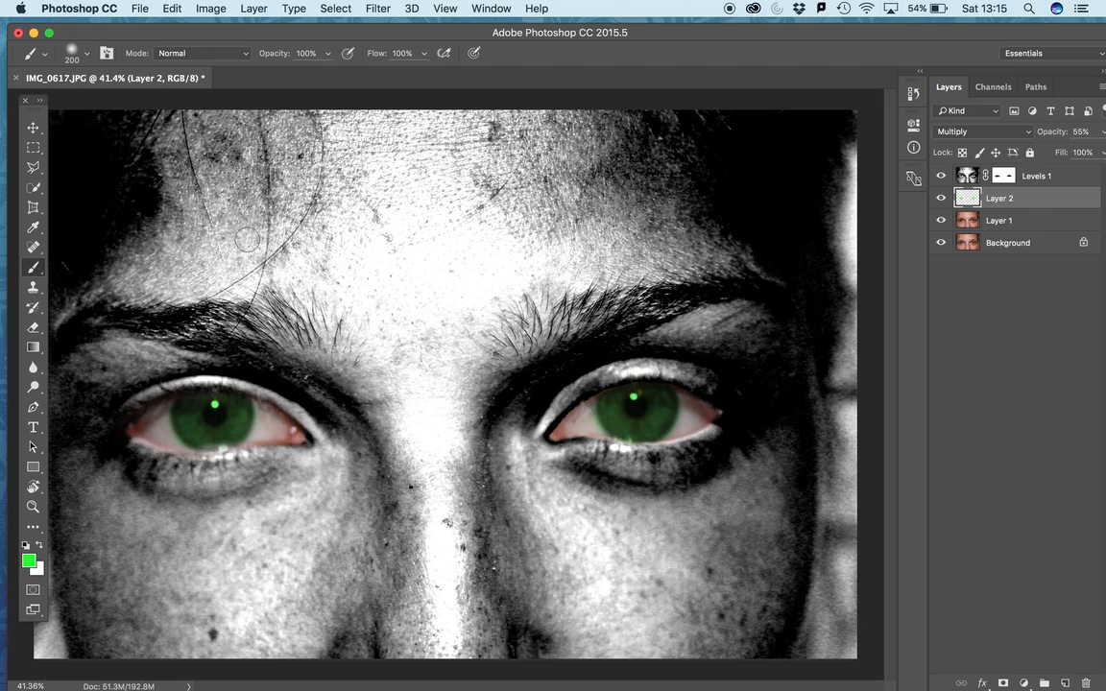
Erase the green from the light reflections in both pupils with a size 50 eraser
{"action": "key", "text": "e"}
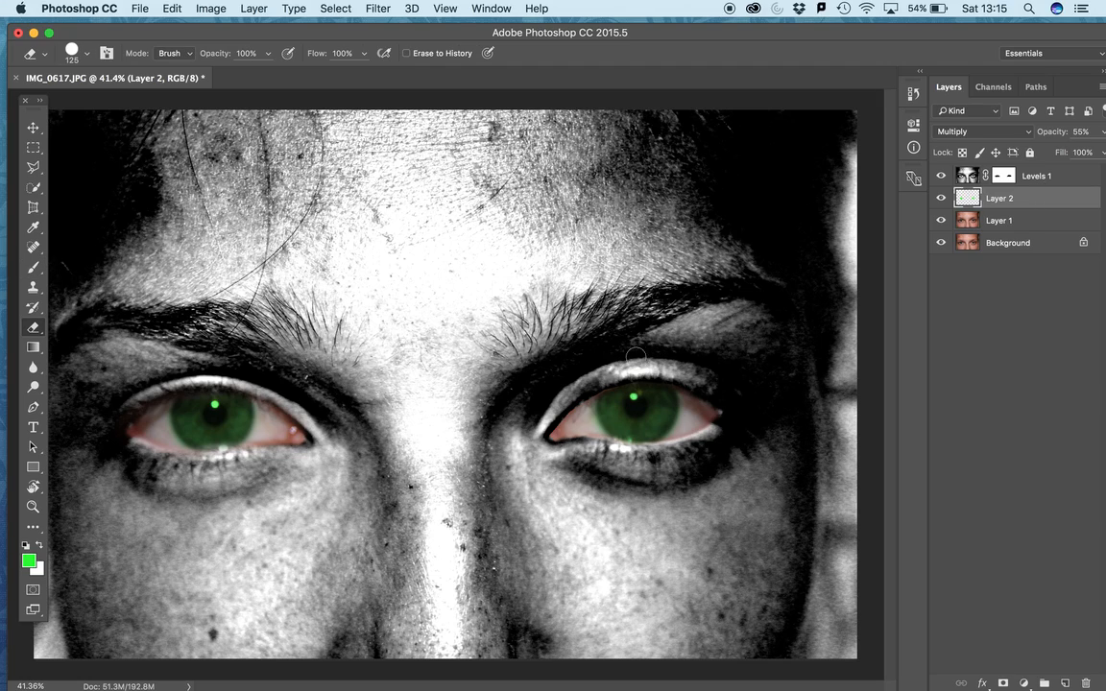
{"action": "key", "text": "bracketleft"}
{"action": "key", "text": "bracketleft"}
{"action": "key", "text": "bracketleft"}
{"action": "key", "text": "bracketleft"}
{"action": "key", "text": "bracketleft"}
{"action": "left_click", "coordinate": [638, 394]}
{"action": "left_click", "coordinate": [215, 405]}
{"action": "left_click", "coordinate": [1024, 683]}
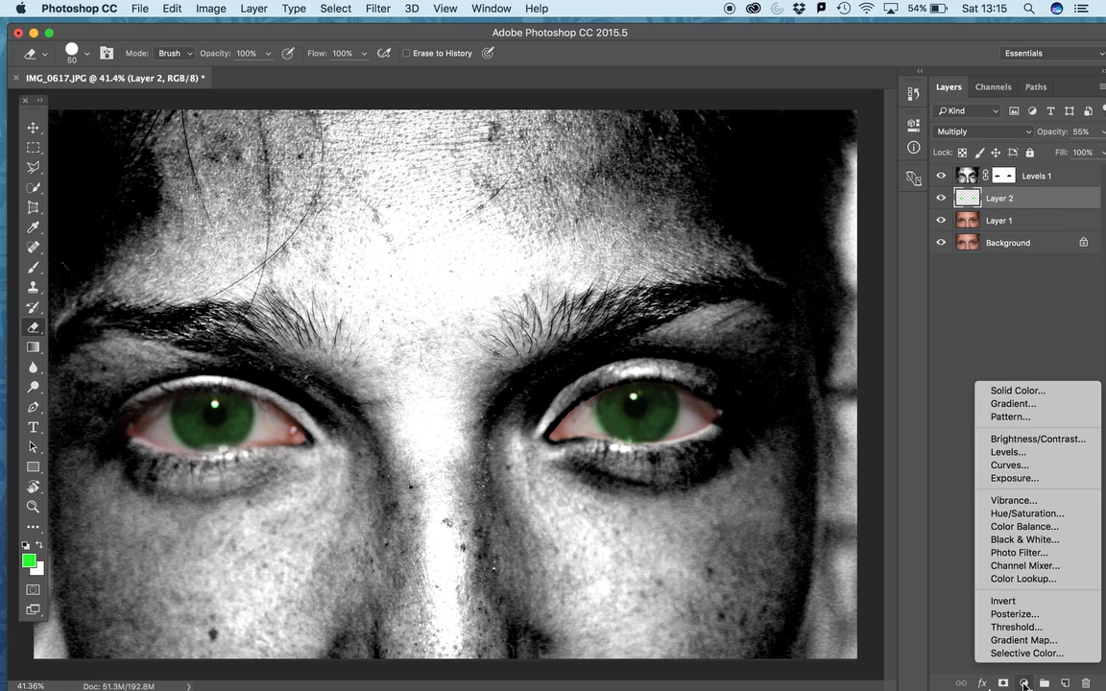
{"action": "left_click", "coordinate": [1025, 685]}
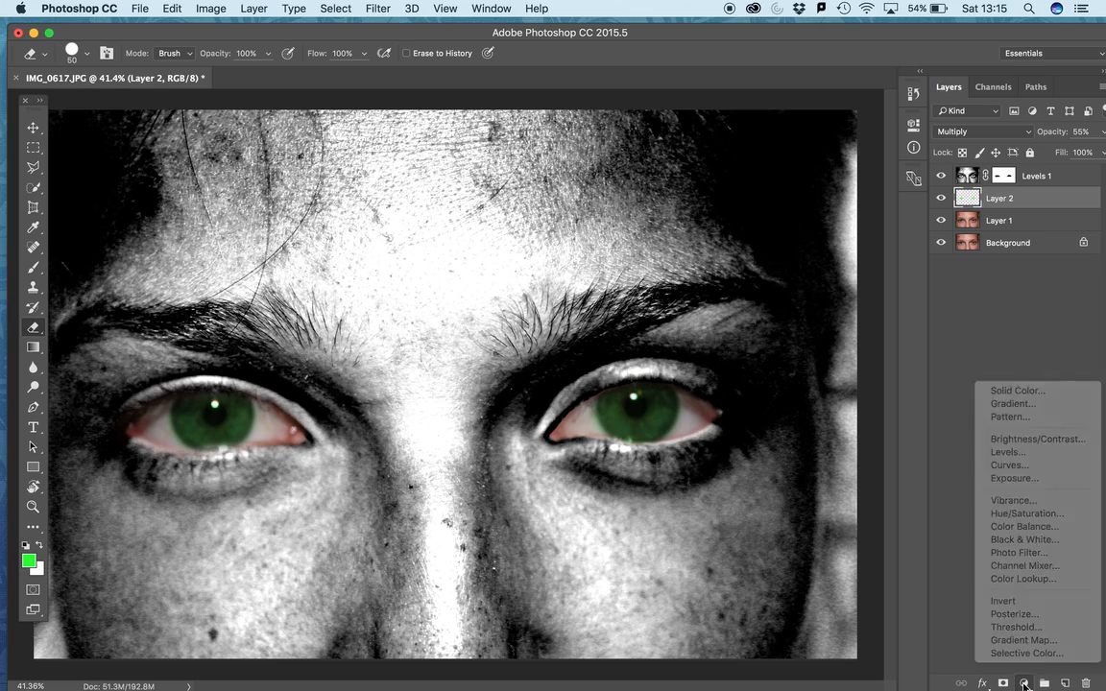